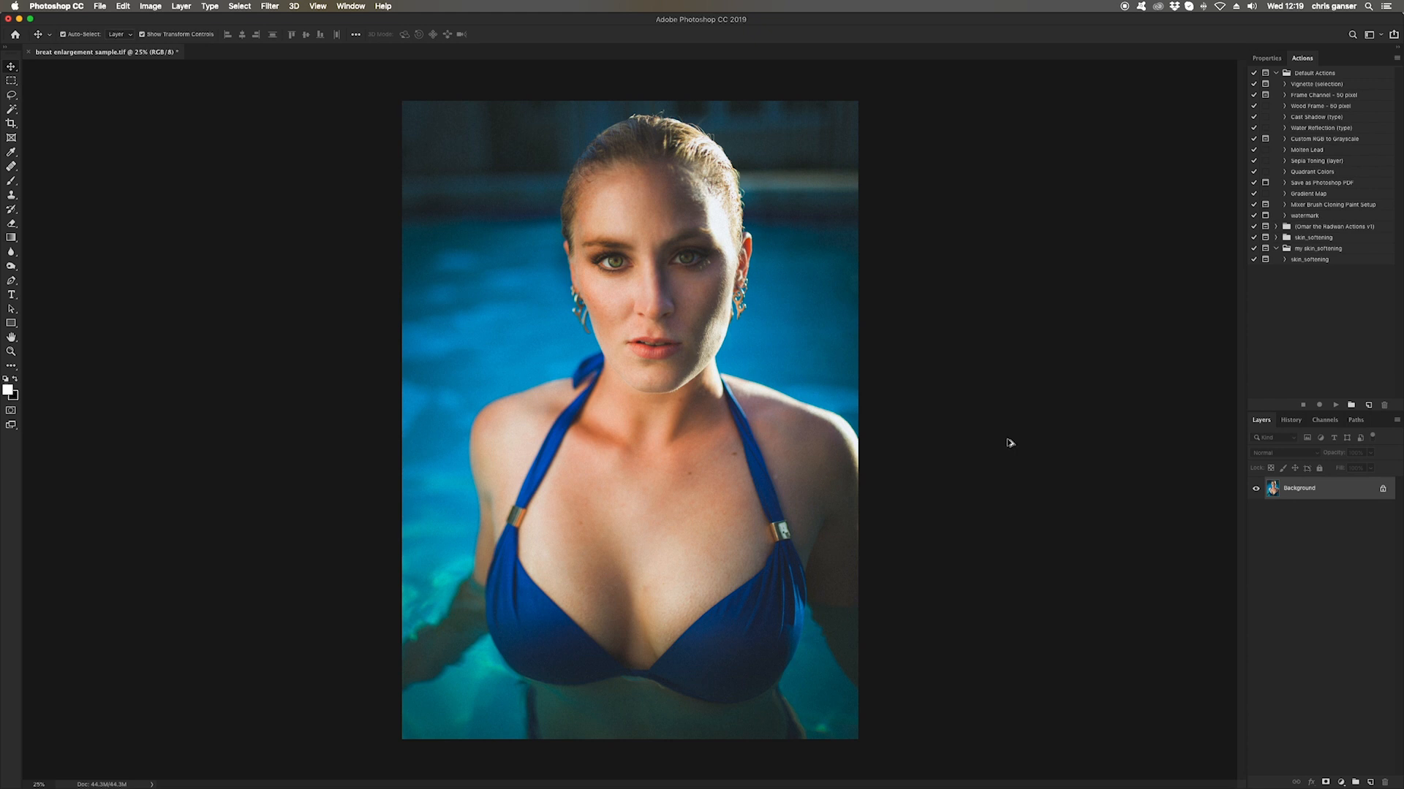
scroll(1008, 440, "down", 3)
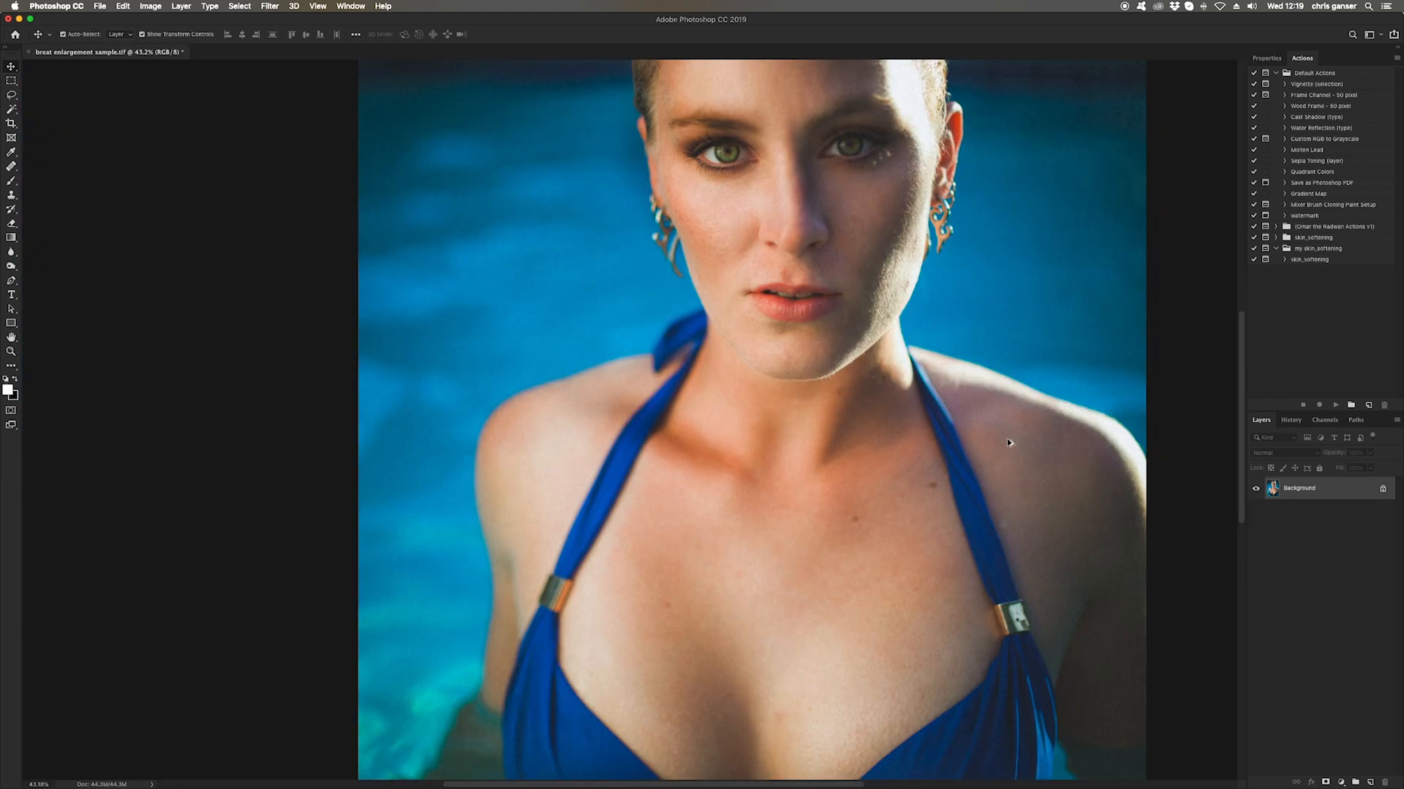
scroll(1007, 442, "down", 4)
scroll(1007, 442, "up", 2)
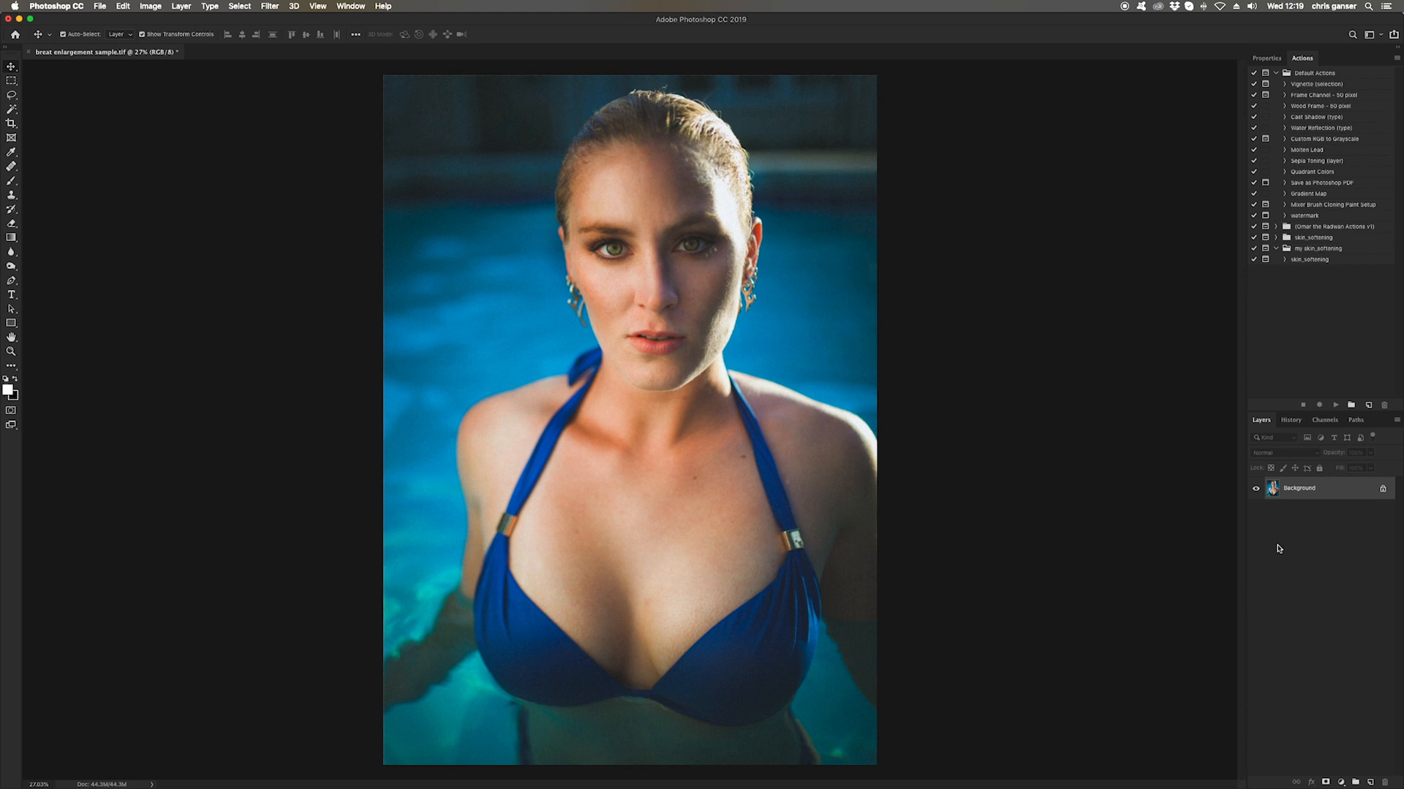
Duplicate the Background layer and select the new Layer 1
key("super+j")
left_click(1129, 477)
left_click(1314, 490)
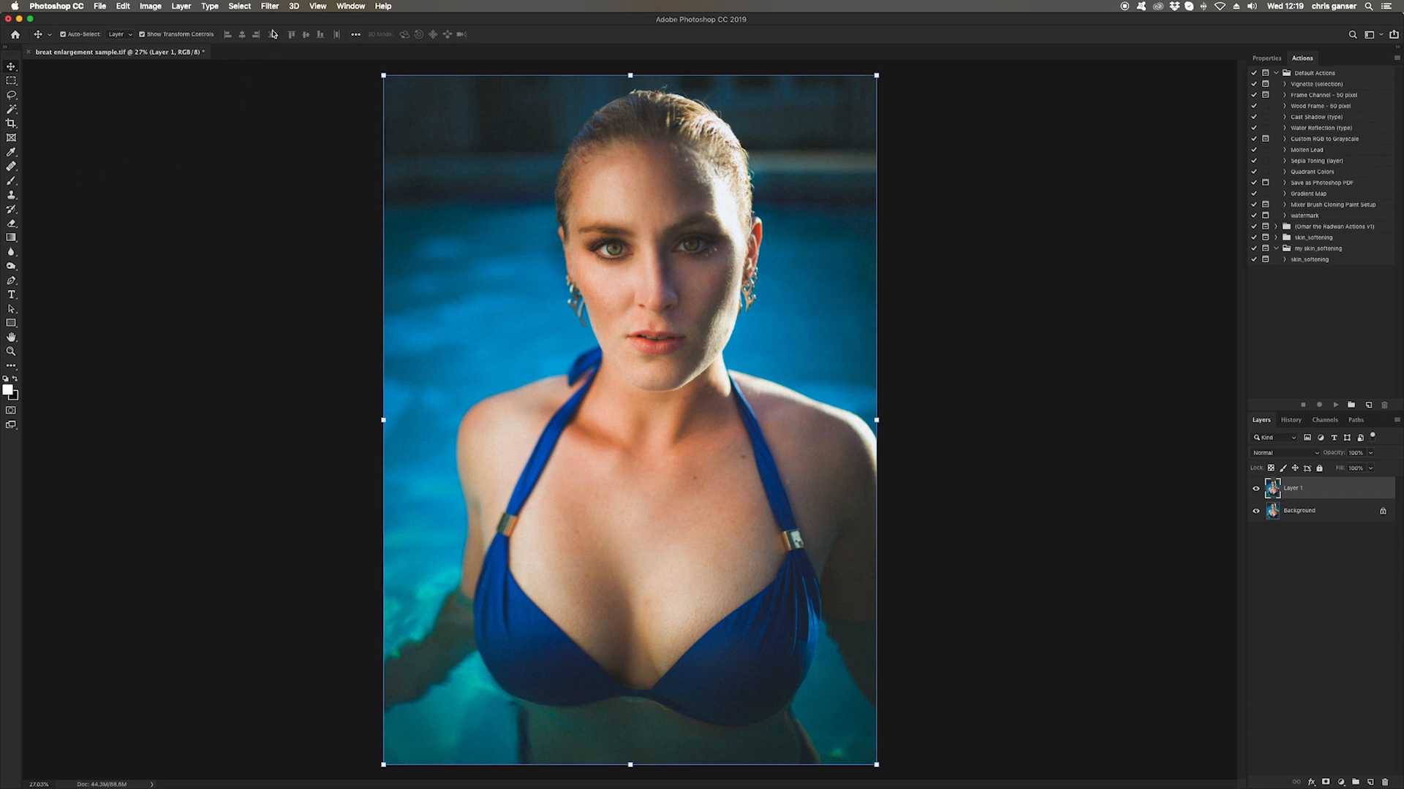
Open the Liquify filter on Layer 1 and pick the Bloat tool
left_click(270, 8)
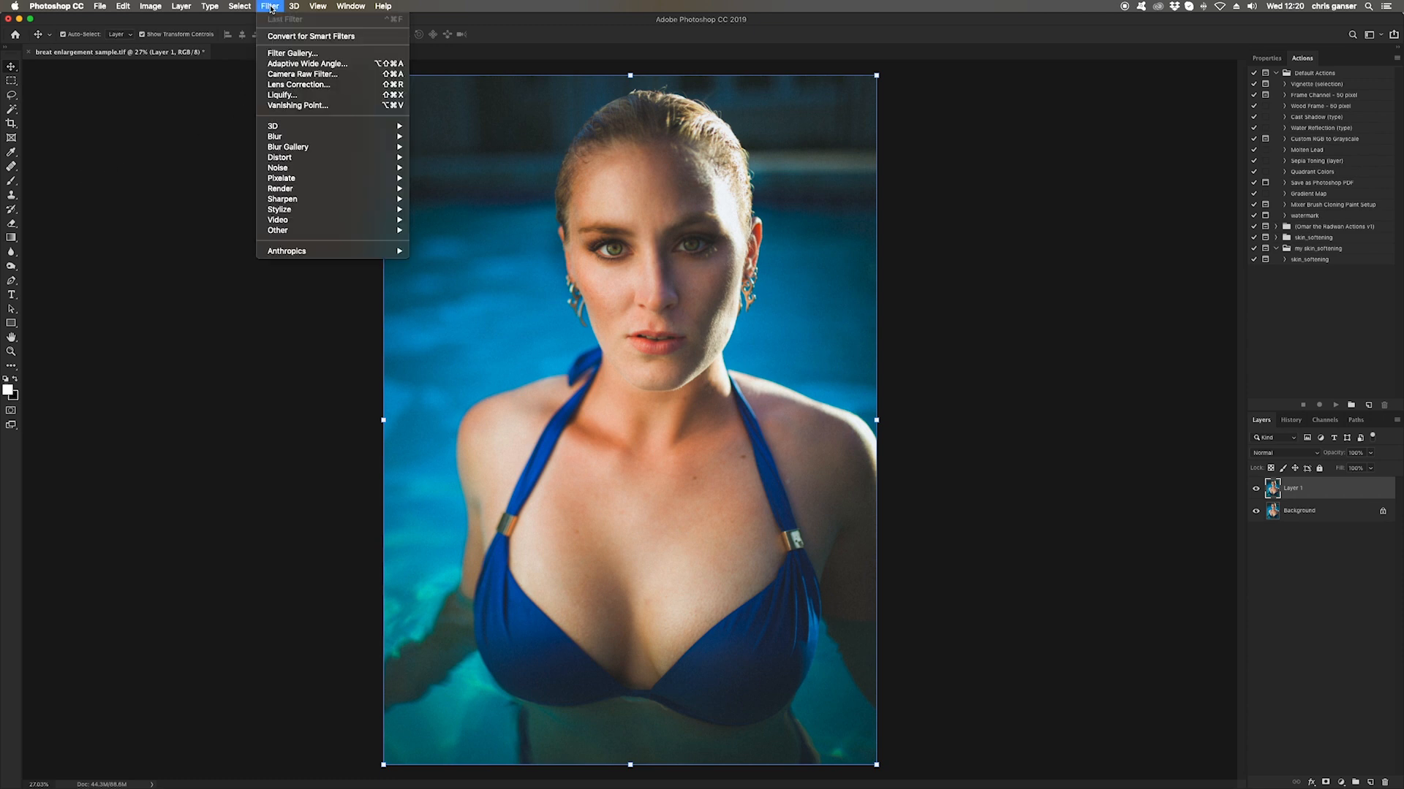
left_click(276, 95)
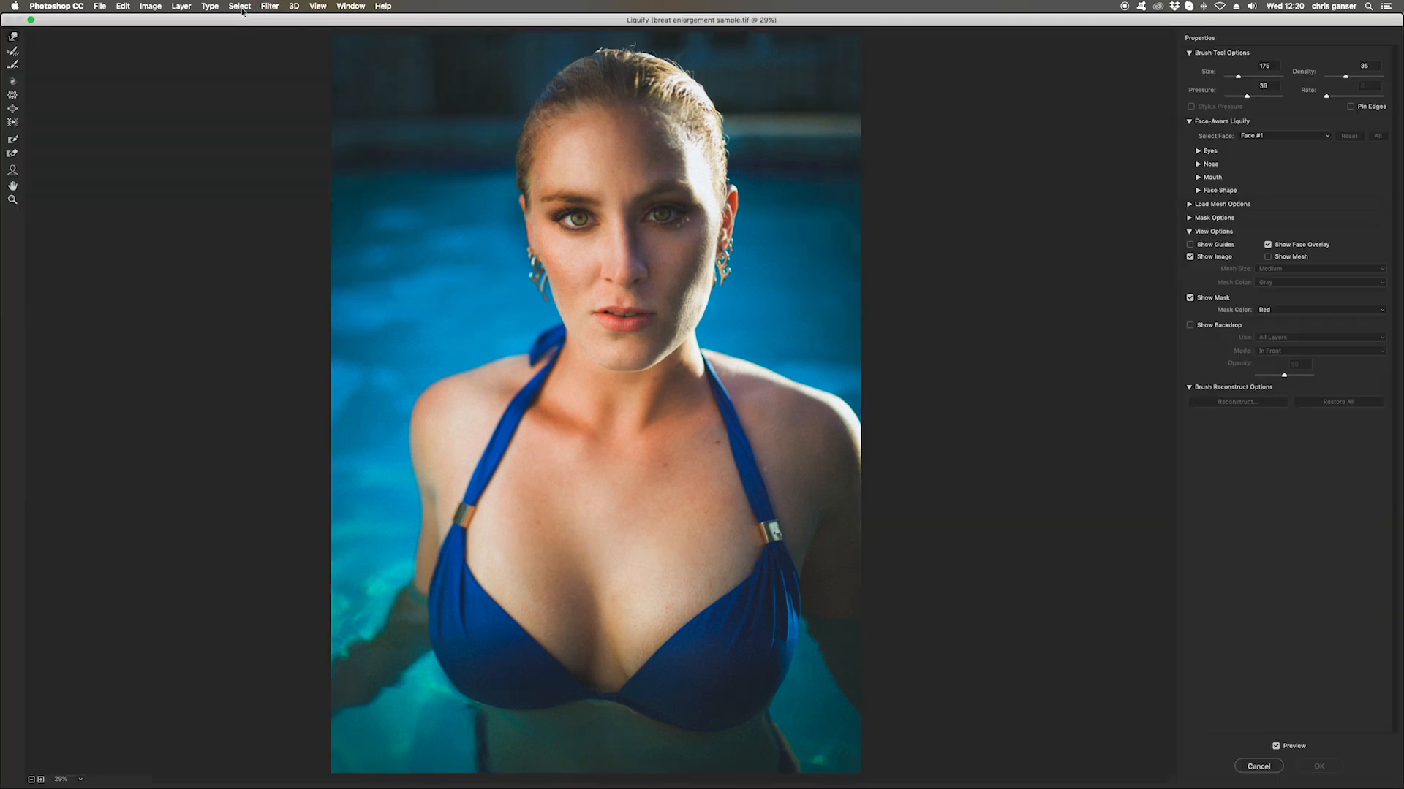
left_click(12, 109)
Enlarge the Bloat brush to 1600 and bloat the left side of the bust
key("bracketright")
key("bracketright")
key("bracketright")
key("bracketright")
key("bracketright")
key("bracketright")
key("bracketright")
key("bracketright")
key("bracketright")
key("bracketright")
key("bracketright")
key("bracketright")
key("bracketright")
key("bracketright")
left_click(497, 607)
key("bracketright")
key("bracketright")
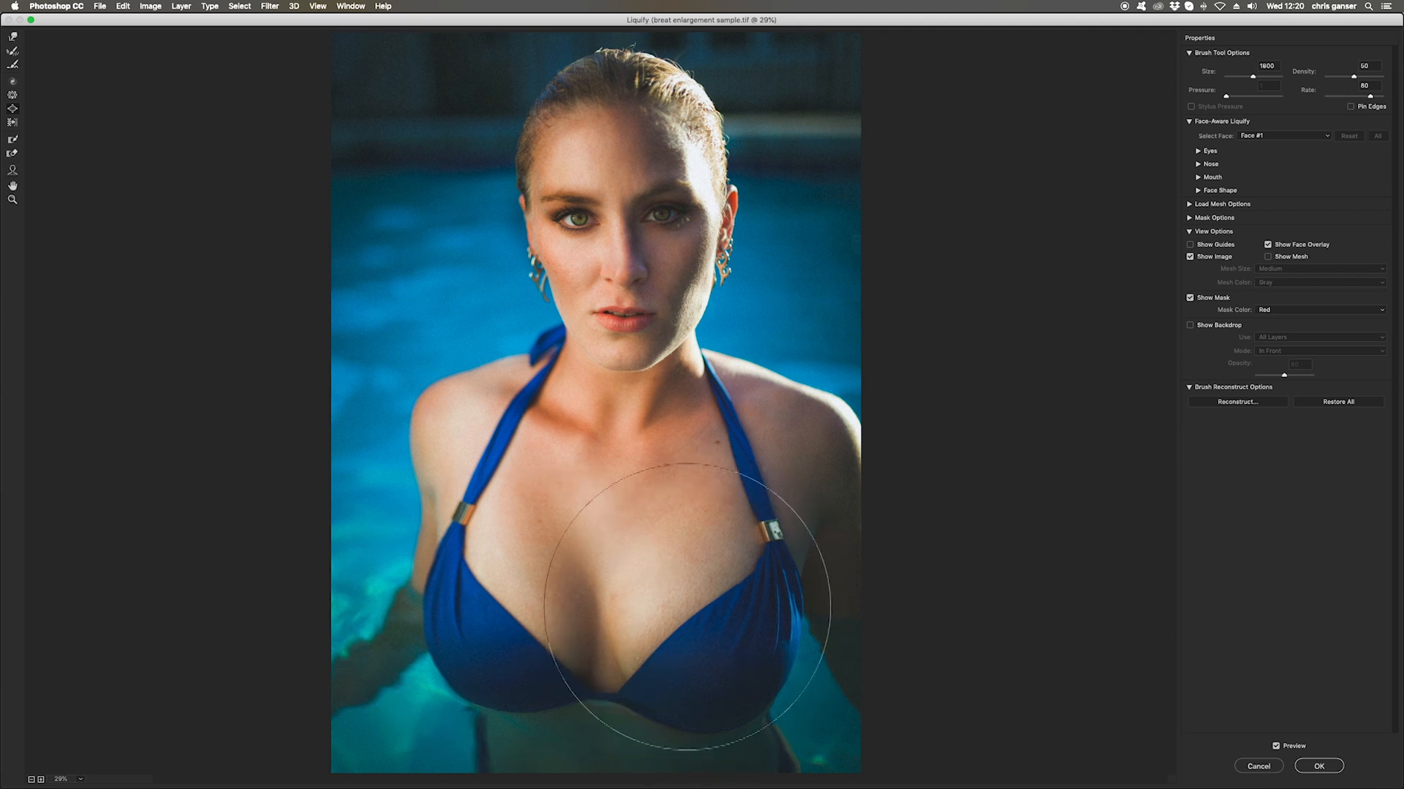
Switch to the Forward Warp tool with a 400 brush size and apply the Liquify filter
key("w")
key("]")
key("]")
key("]")
key("]")
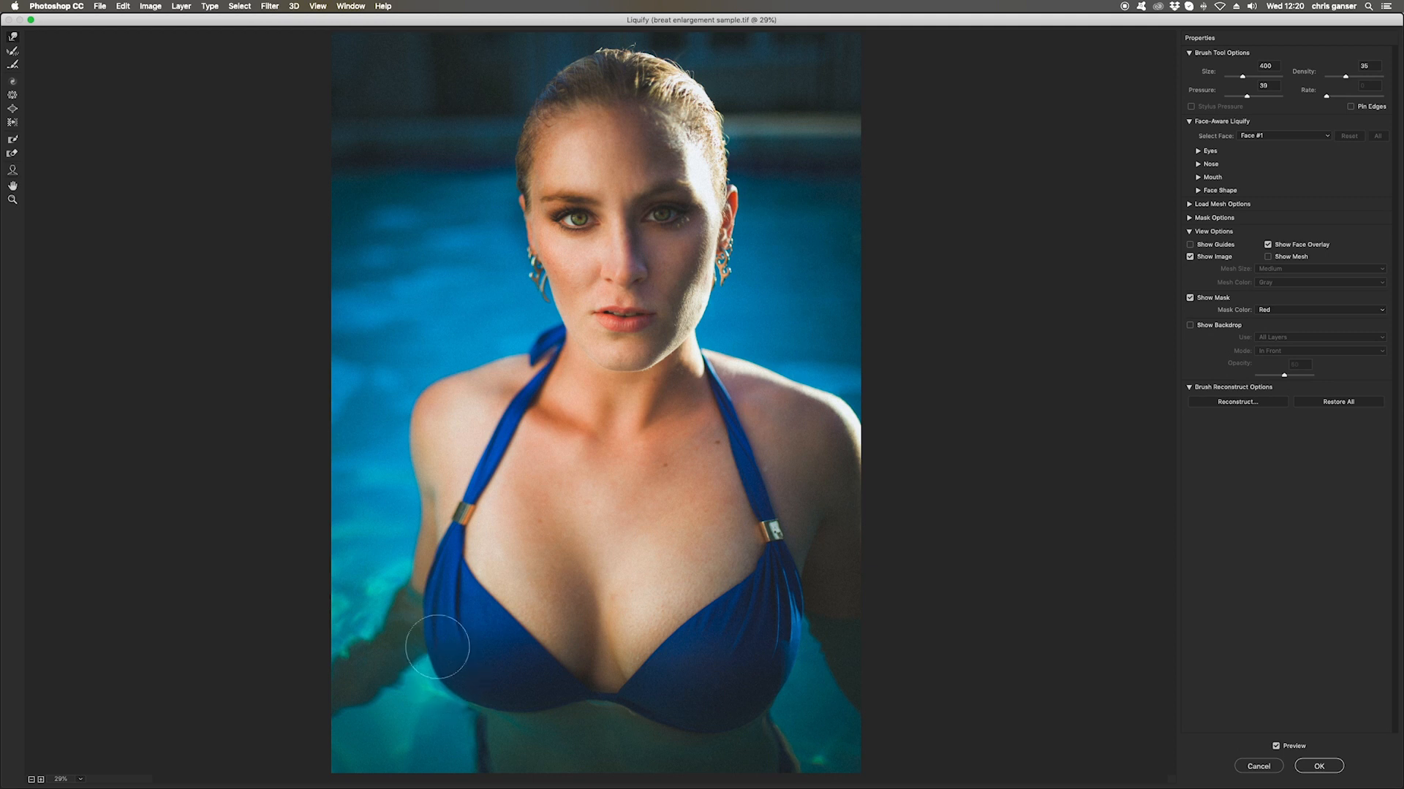
key("[")
key("Return")
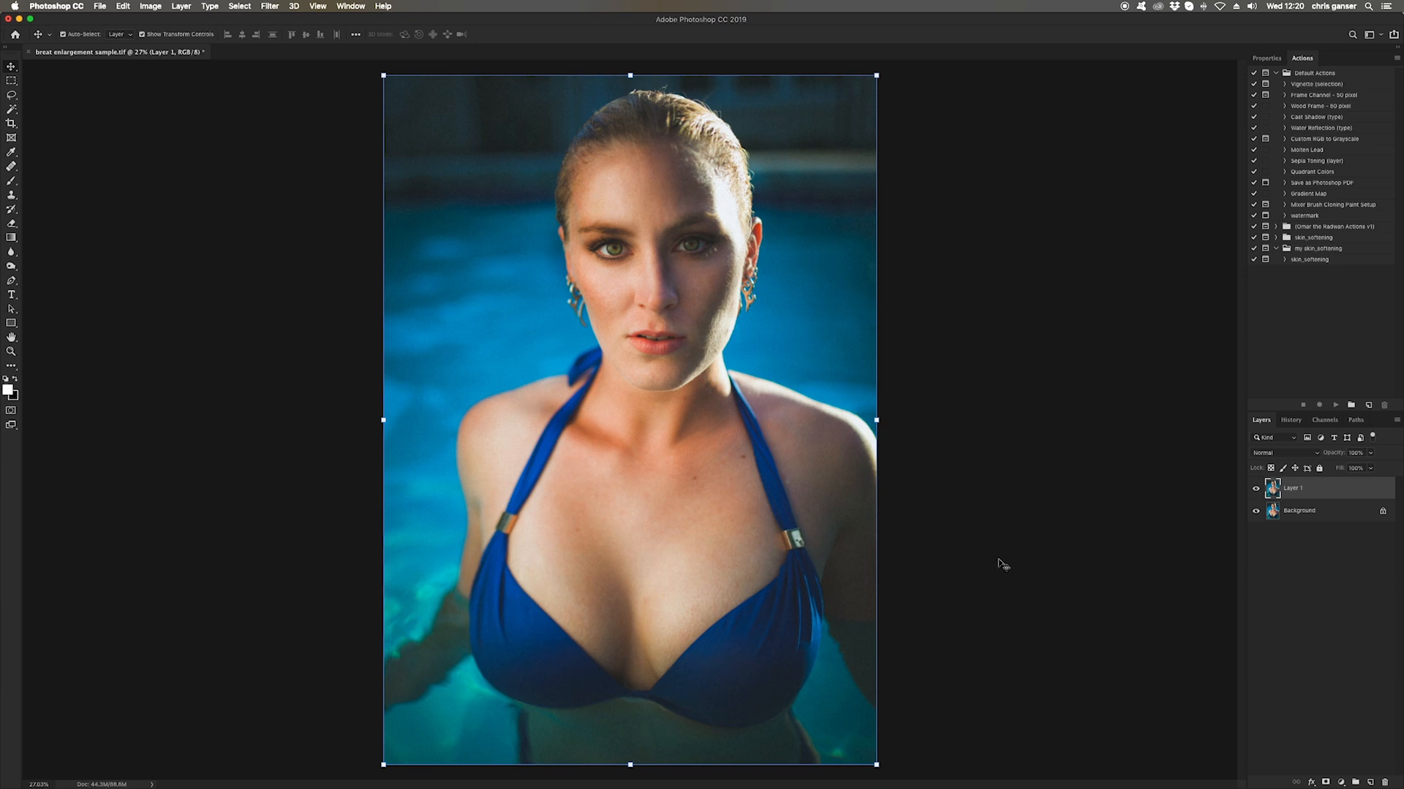
Toggle Layer 1's visibility to compare with the original, ending with Layer 1 hidden
left_click(1257, 492)
left_click(1257, 492)
left_click(1258, 492)
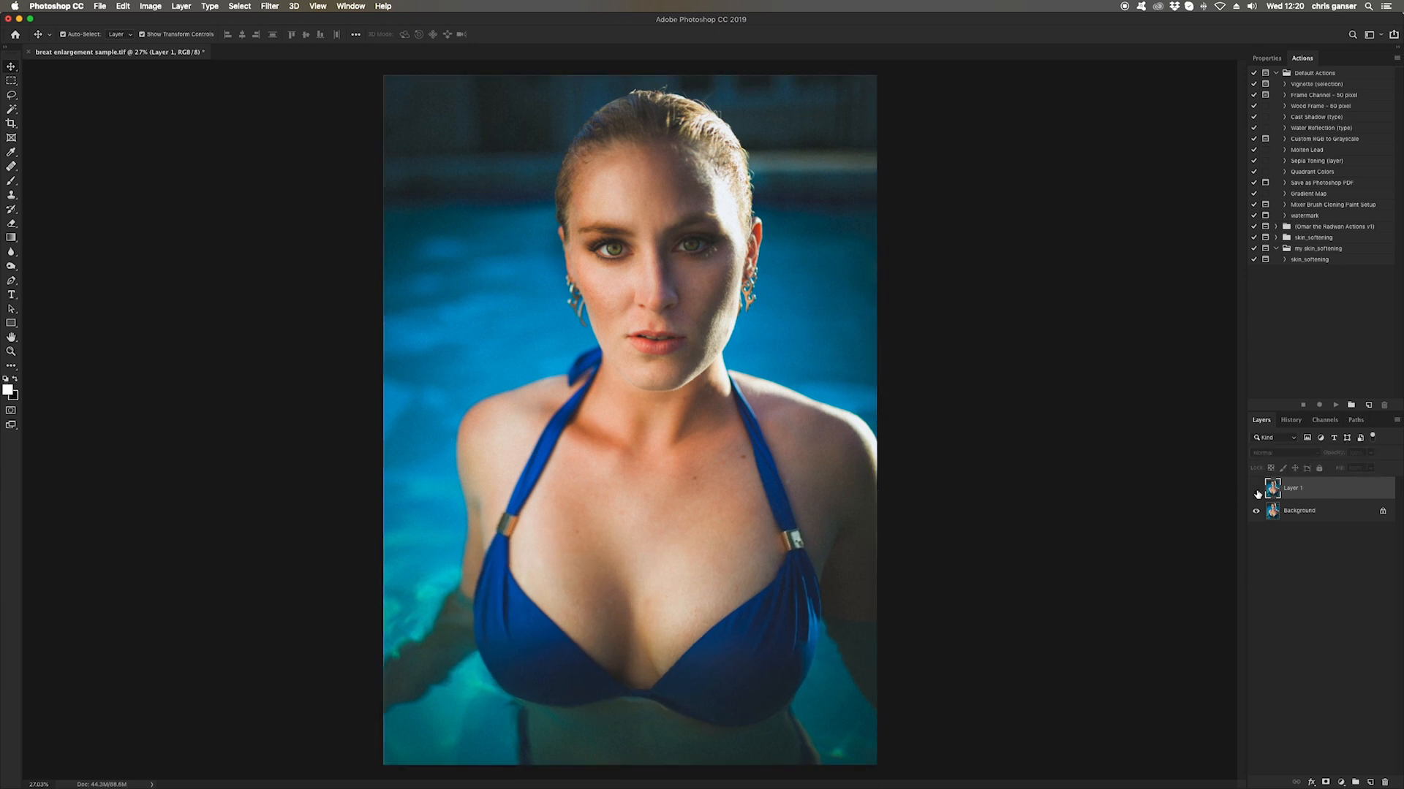
left_click(1257, 492)
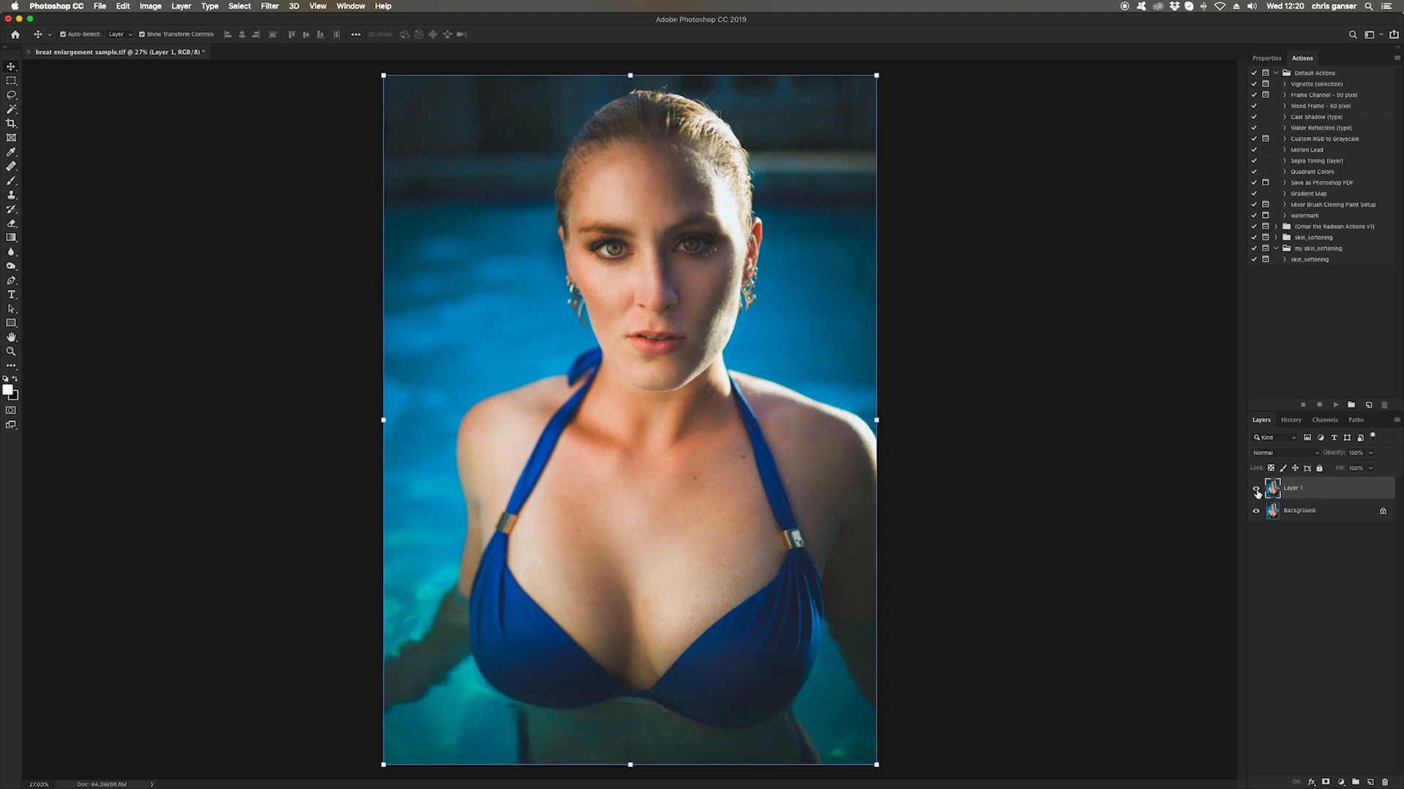
left_click(1258, 492)
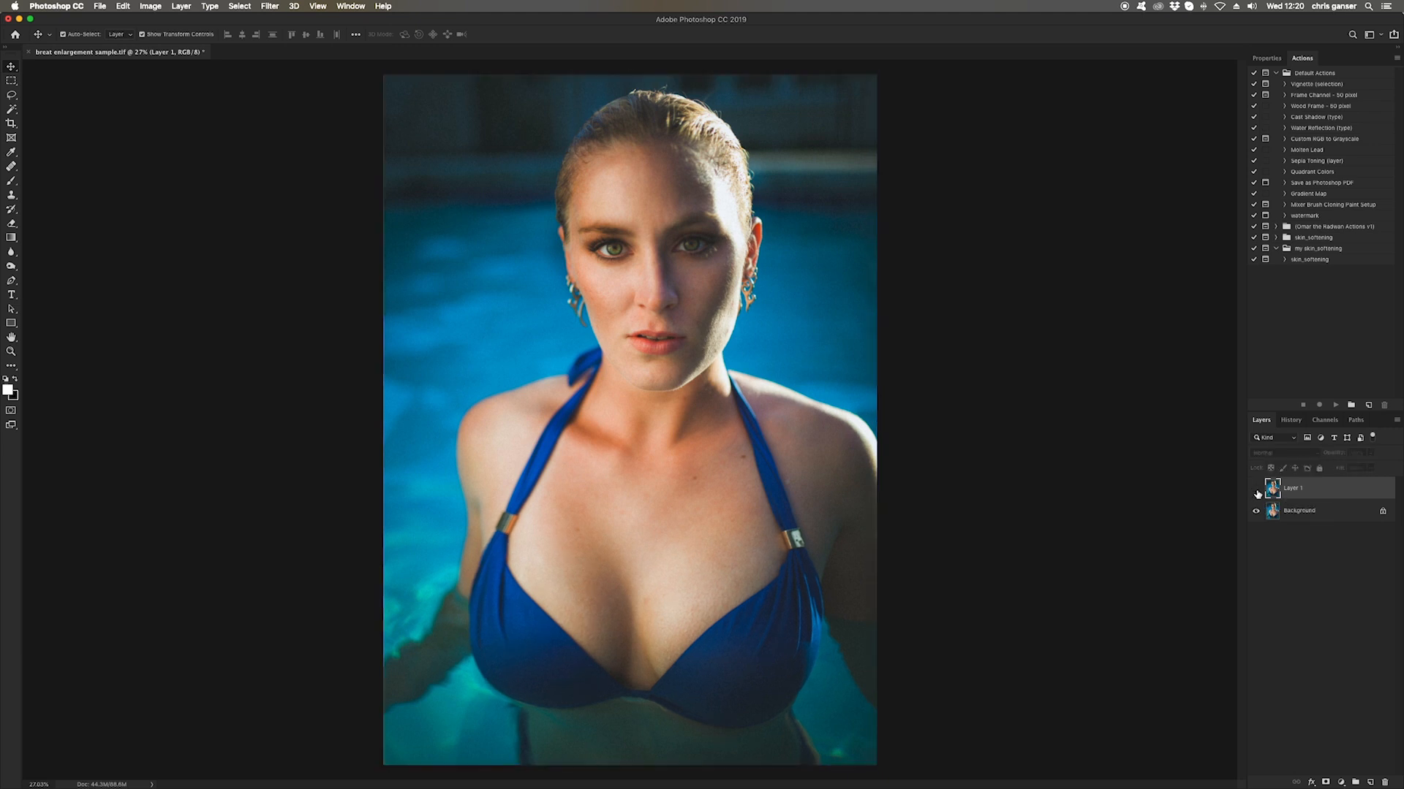
Select the Background layer and duplicate it as a background copy
left_click(1295, 510)
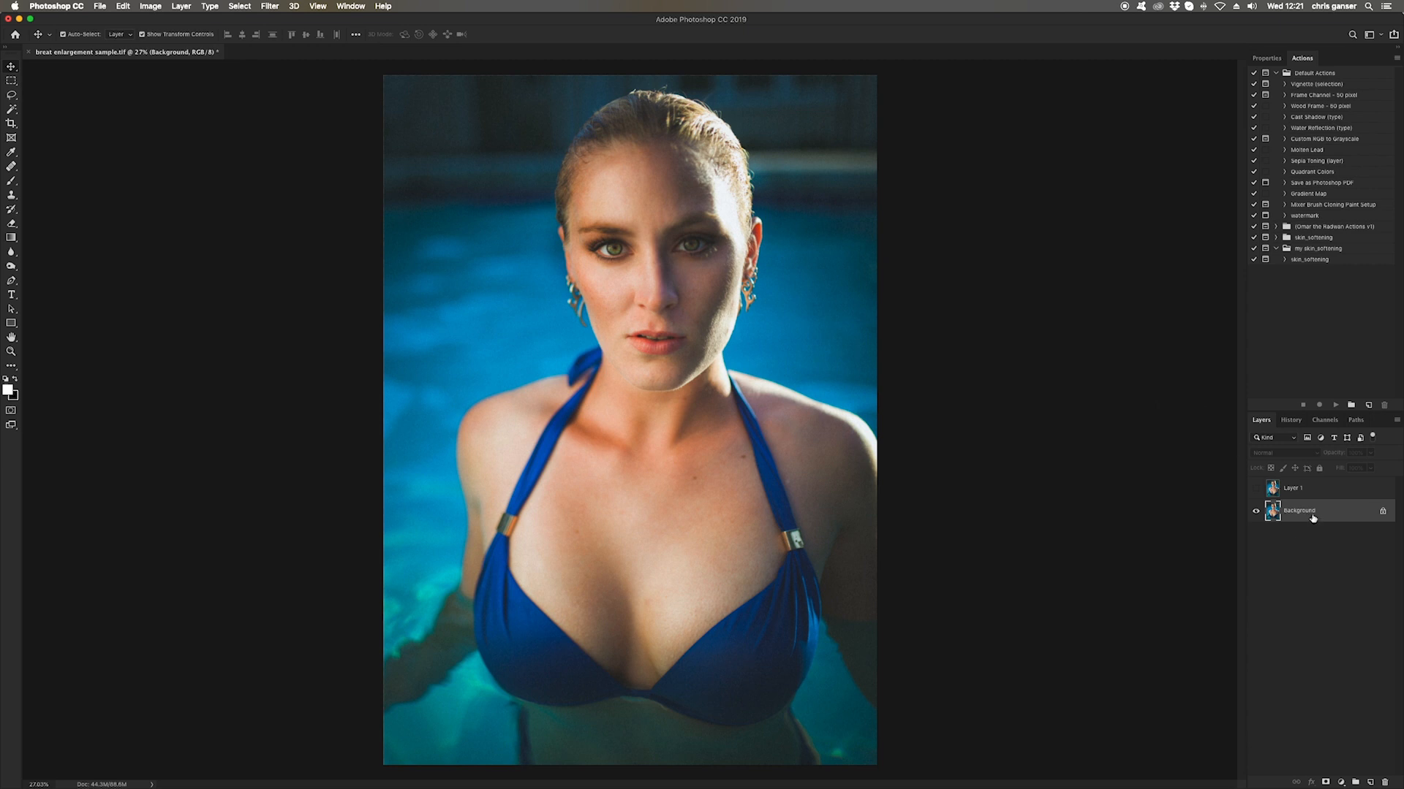
key("super+j")
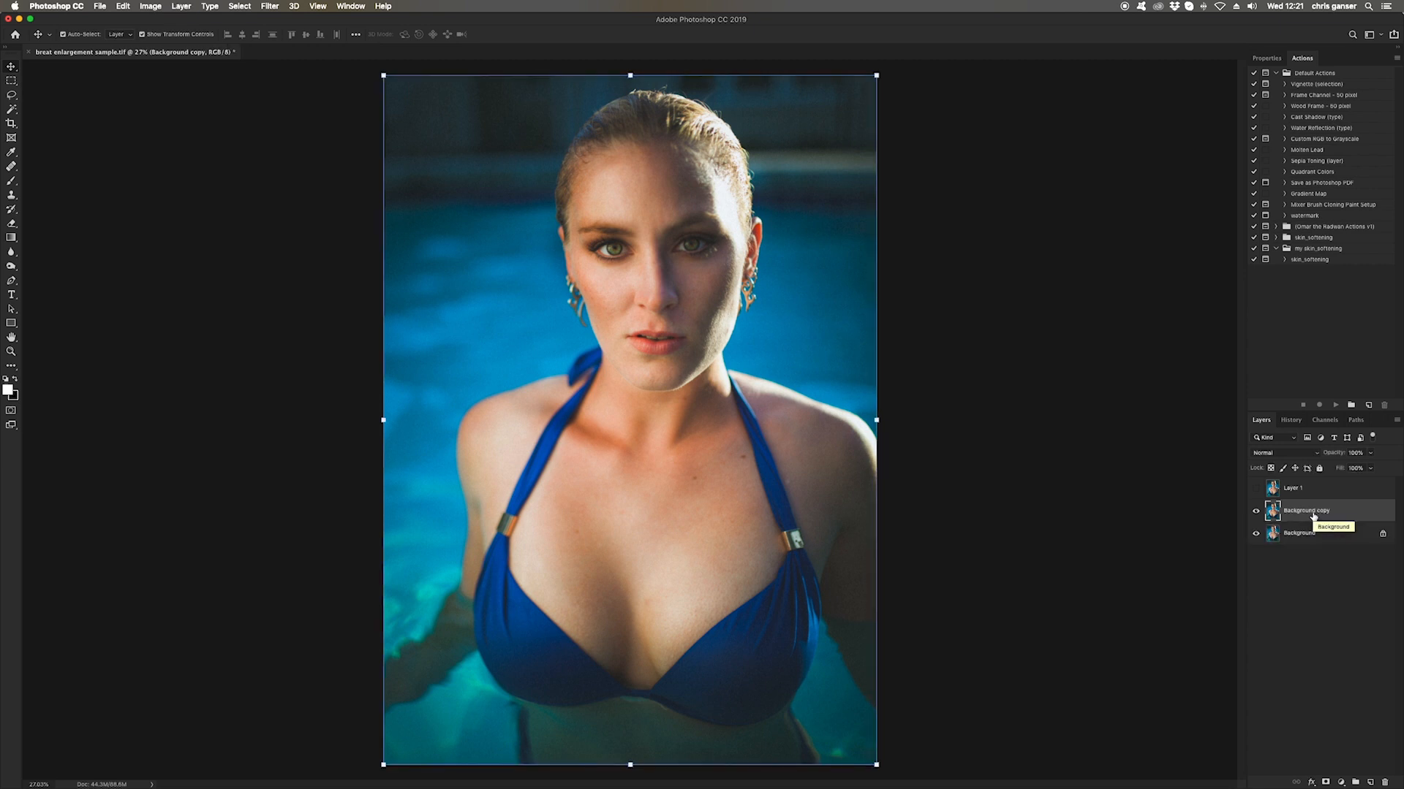
left_click(264, 7)
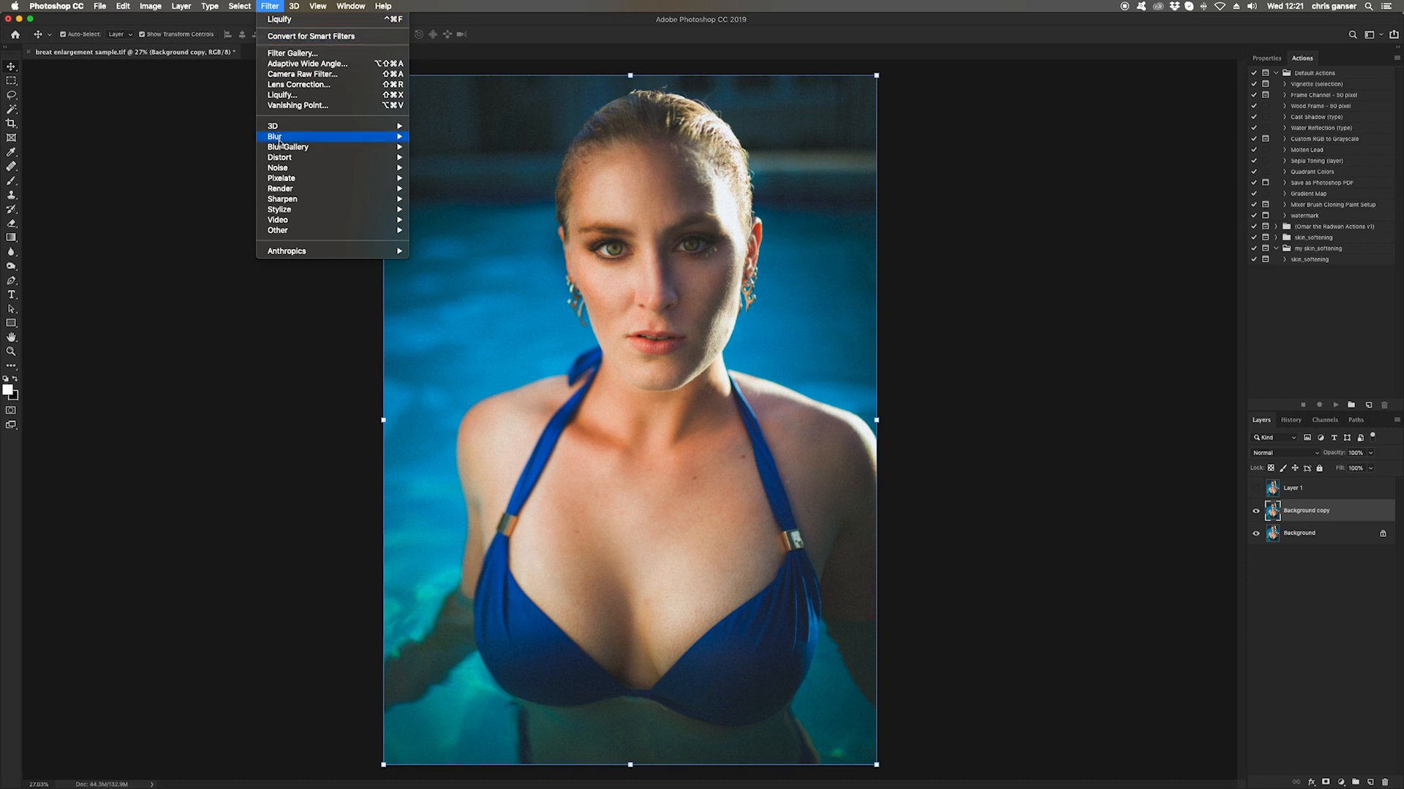
left_click(293, 21)
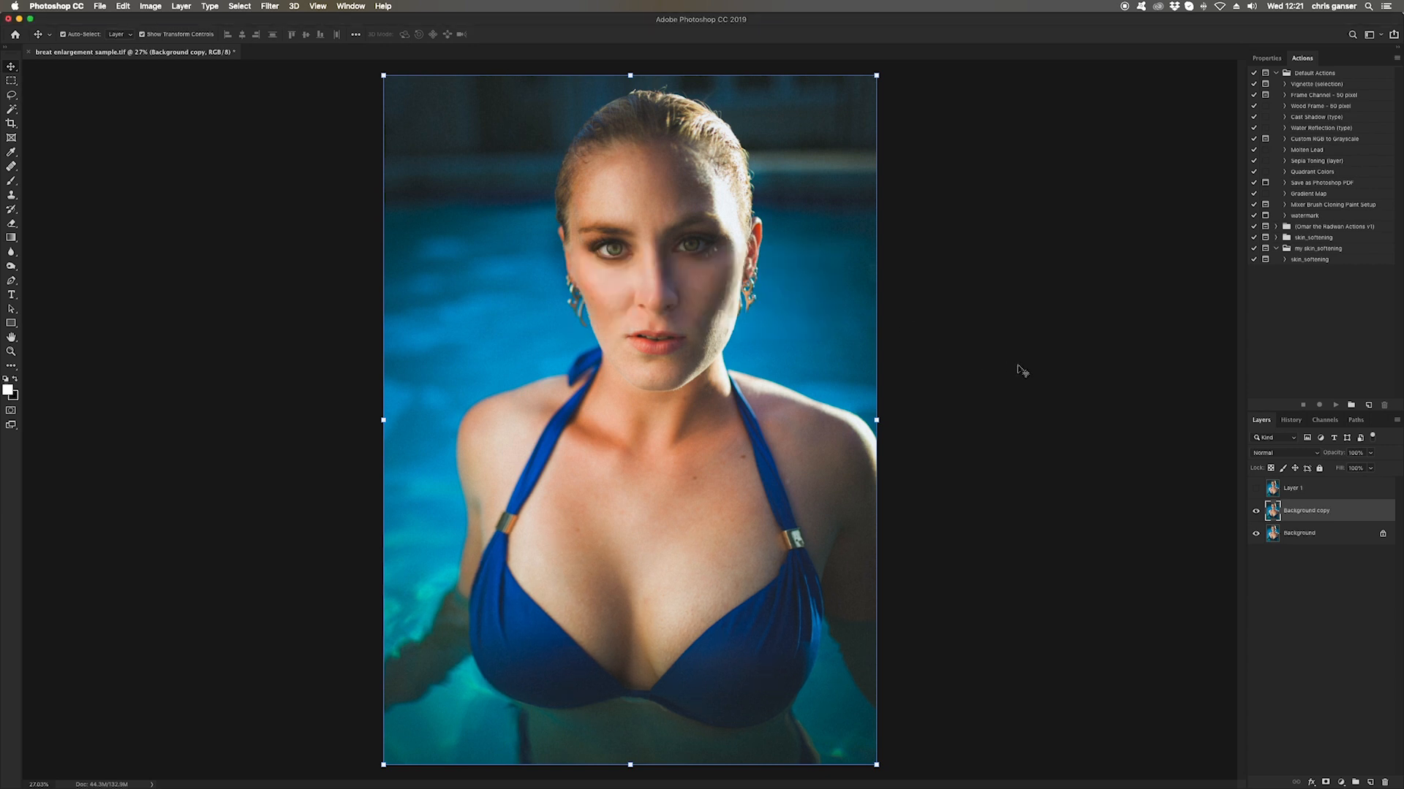
left_click(123, 6)
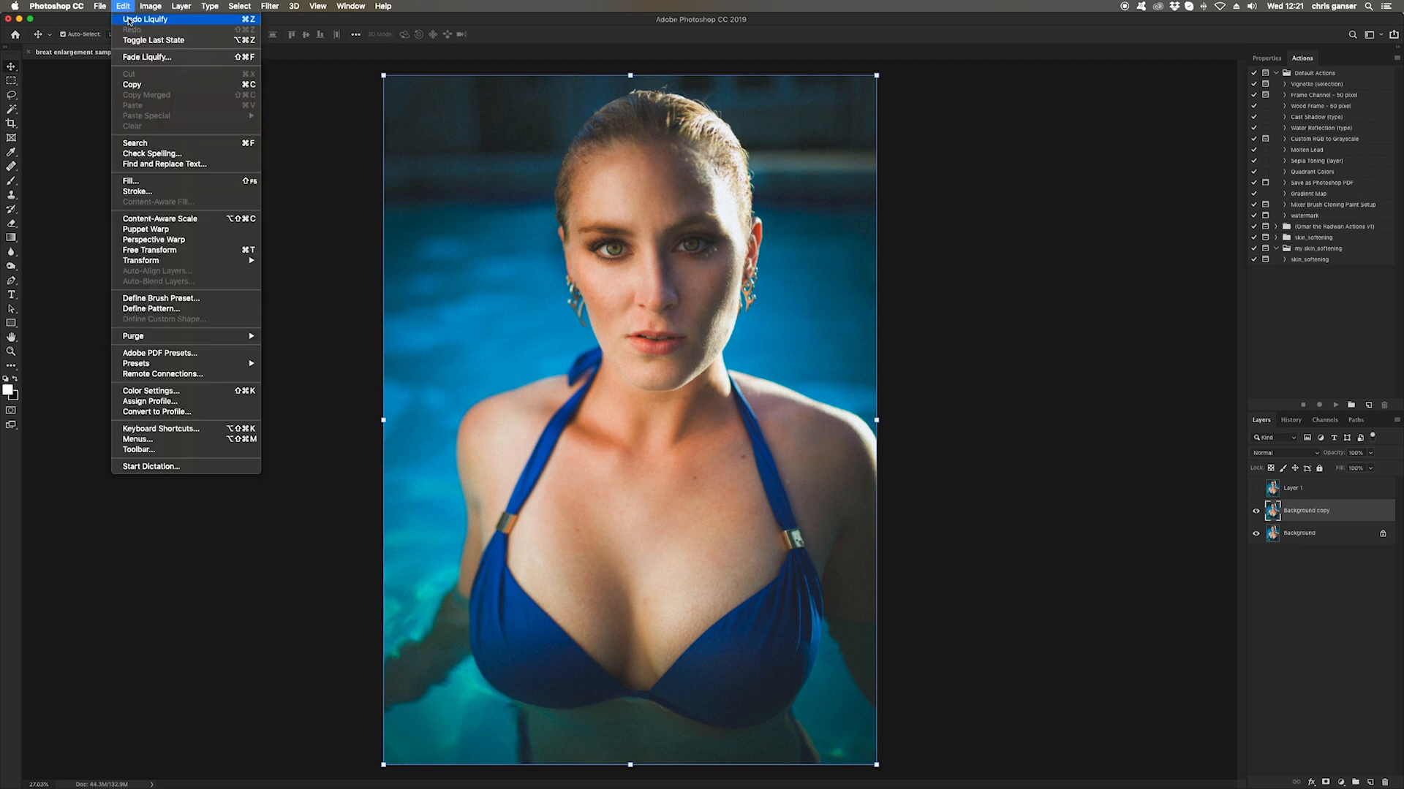
left_click(129, 20)
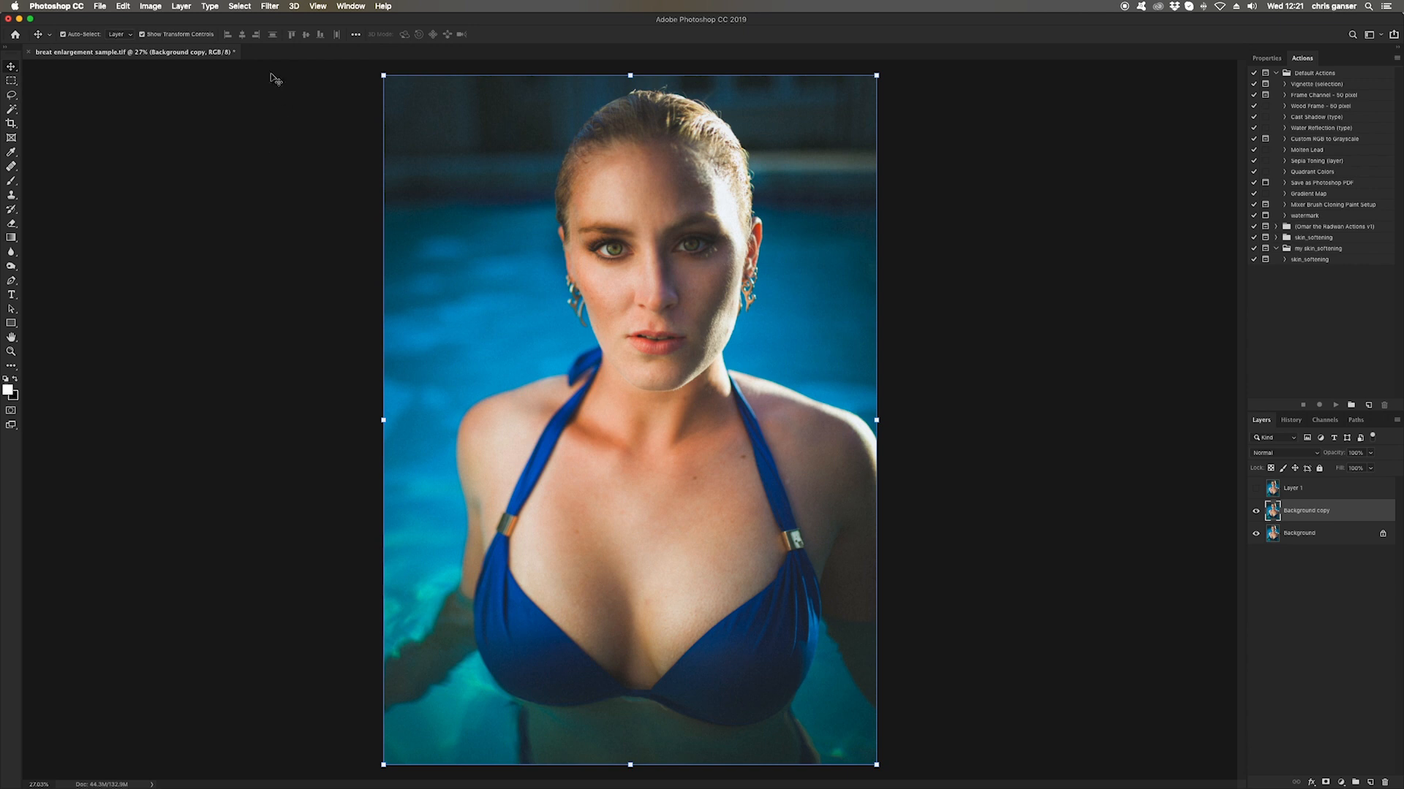
Open Liquify on the background copy, enlarge the brush to 1600 and bloat the left side of the bust
left_click(270, 7)
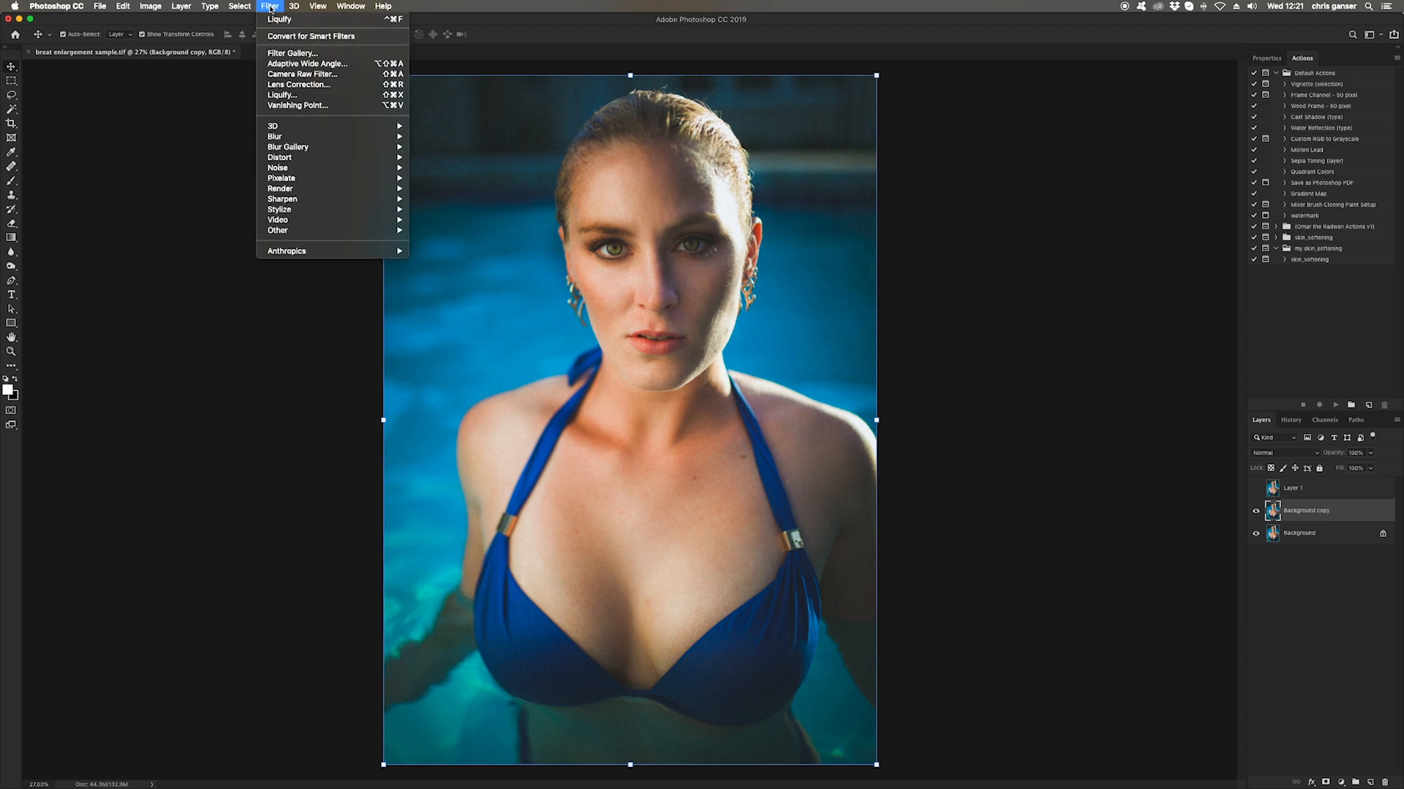
left_click(288, 95)
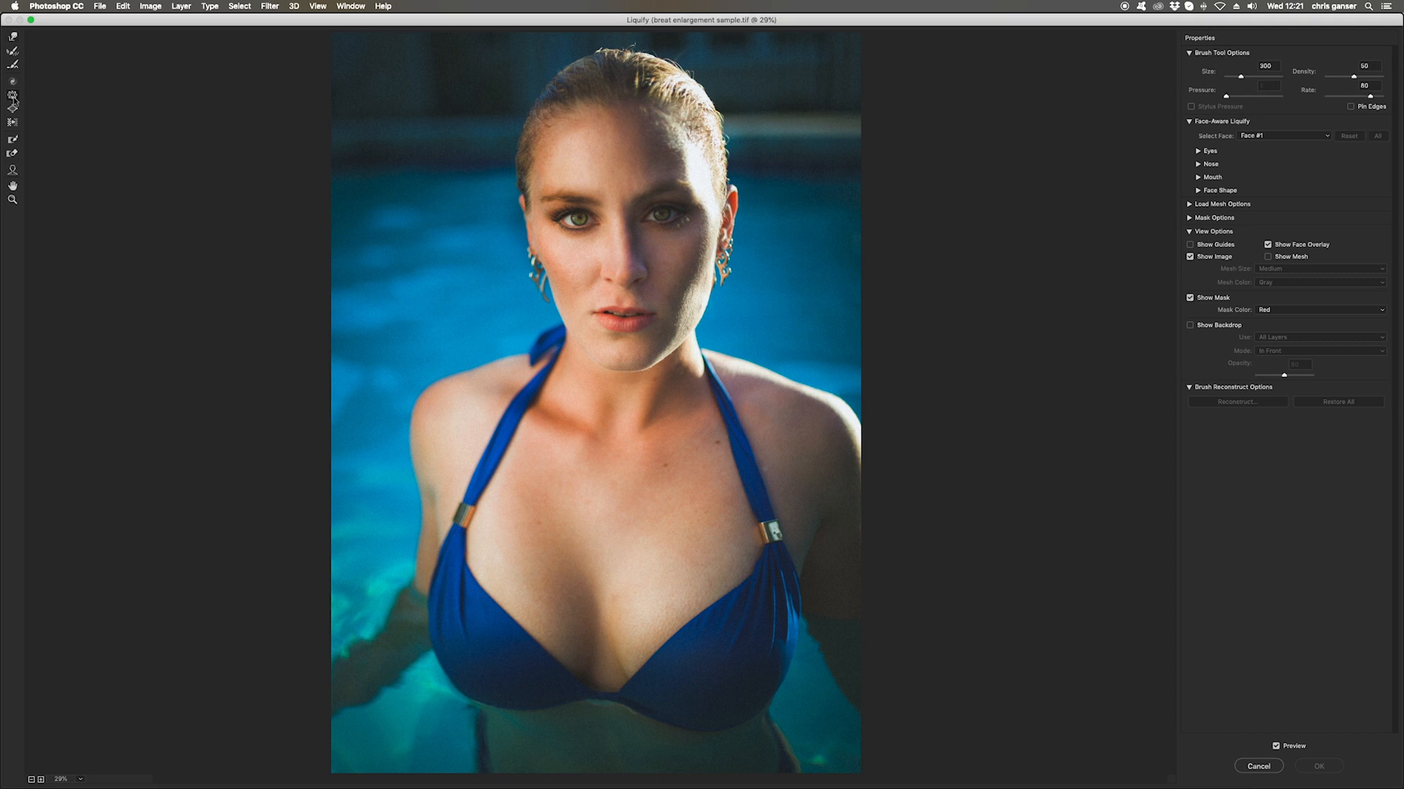
key("bracketright")
key("bracketright")
key("bracketright")
key("bracketright")
key("bracketright")
key("bracketright")
key("bracketright")
key("bracketright")
key("bracketright")
key("bracketright")
key("bracketright")
key("bracketright")
key("bracketright")
left_click(483, 618)
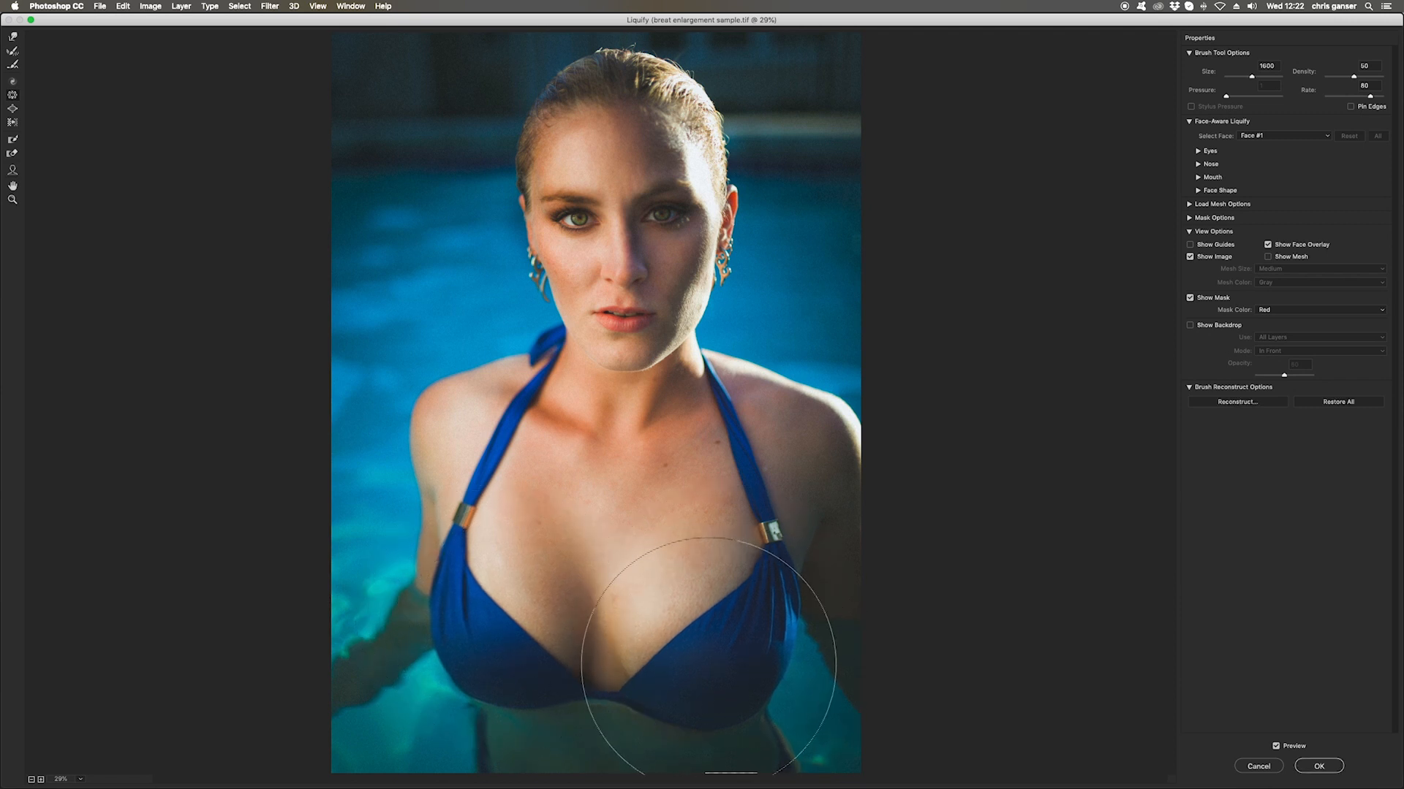
Switch to the Forward Warp tool and shrink its brush to a small size near the strap
key("bracketleft")
key("bracketleft")
key("bracketleft")
key("w")
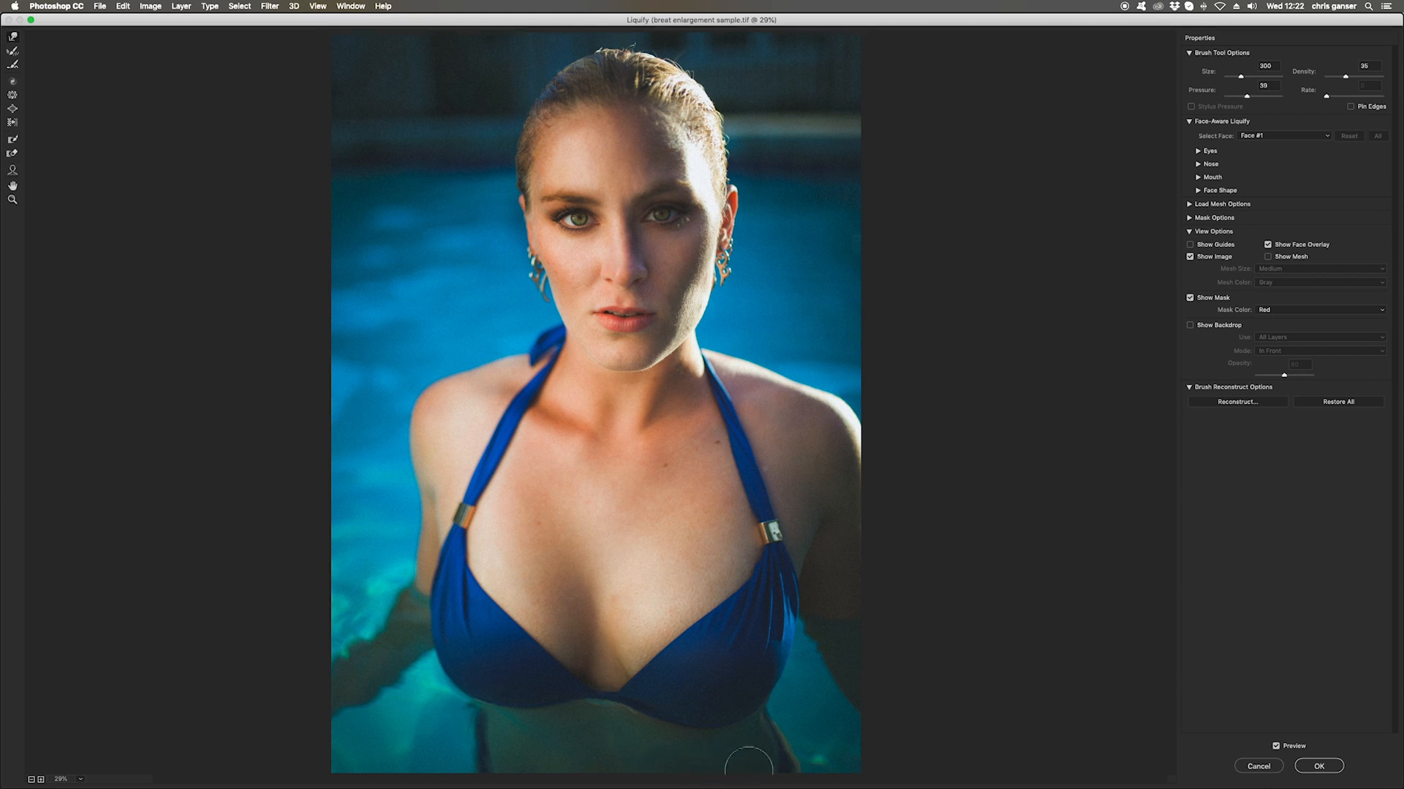
key("bracketright")
key("bracketright")
key("bracketright")
key("bracketleft")
key("bracketleft")
key("bracketleft")
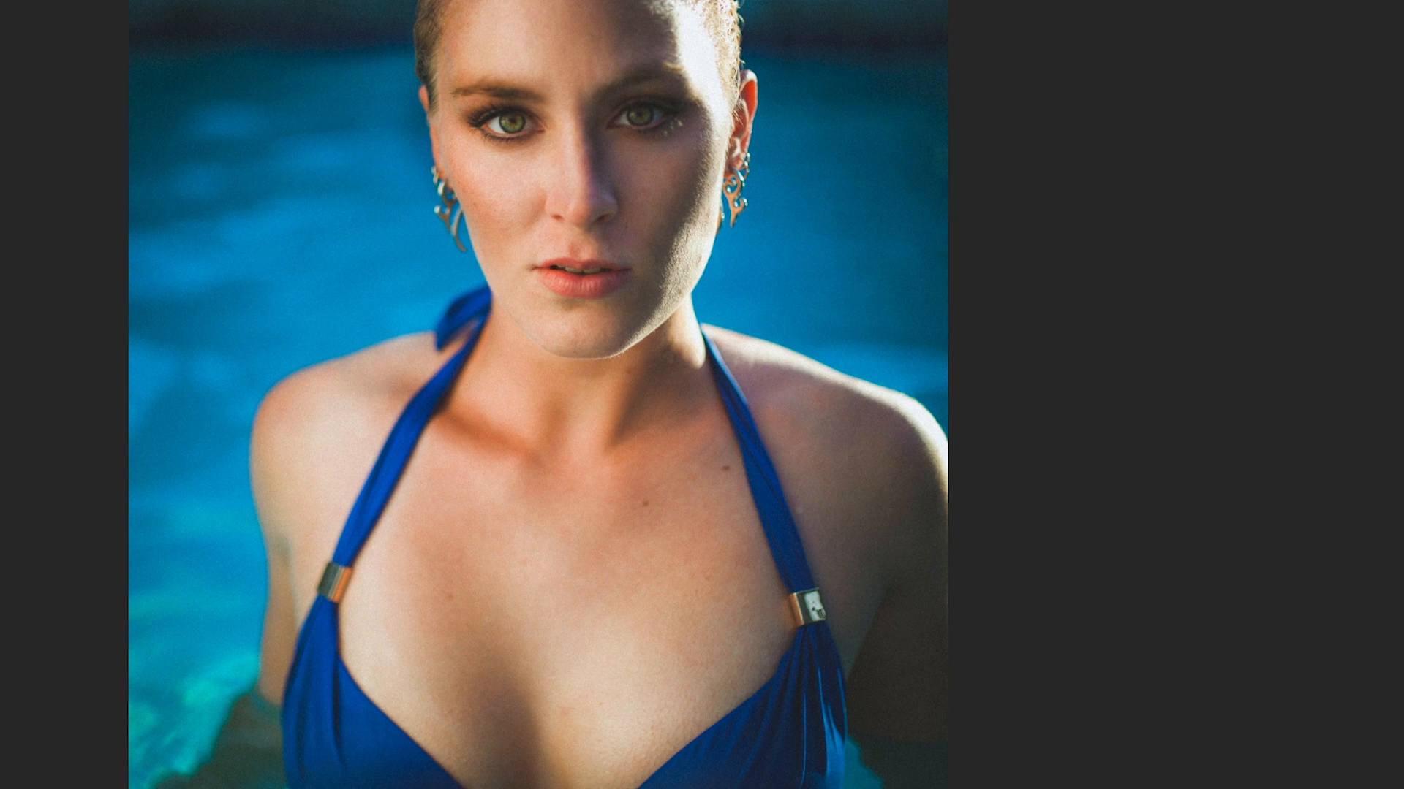
key("bracketleft")
key("bracketleft")
key("bracketleft")
key("bracketleft")
key("bracketleft")
key("bracketleft")
key("bracketleft")
key("bracketleft")
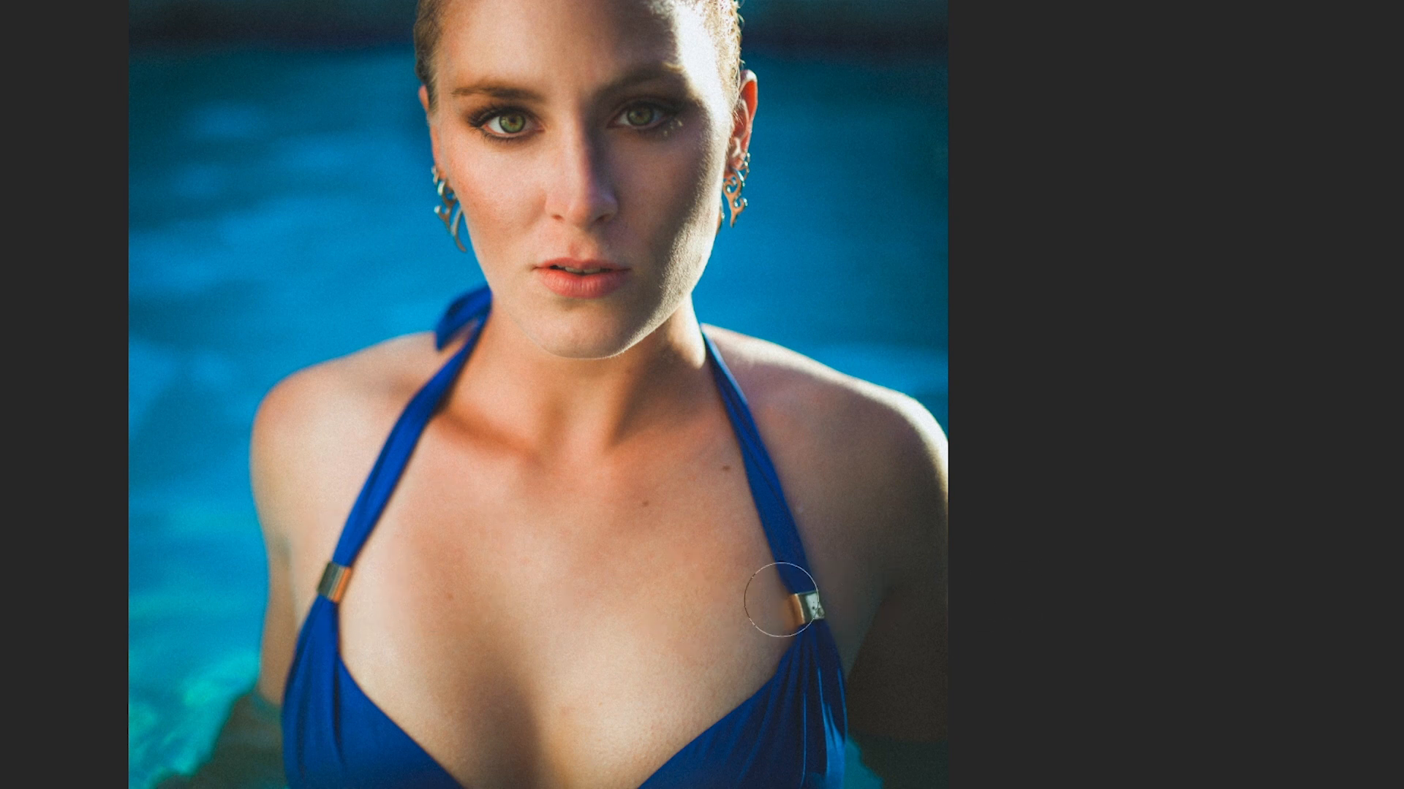
Step back through the recent Liquify edits with repeated undo
key("ctrl+z")
key("ctrl+z")
key("ctrl+z")
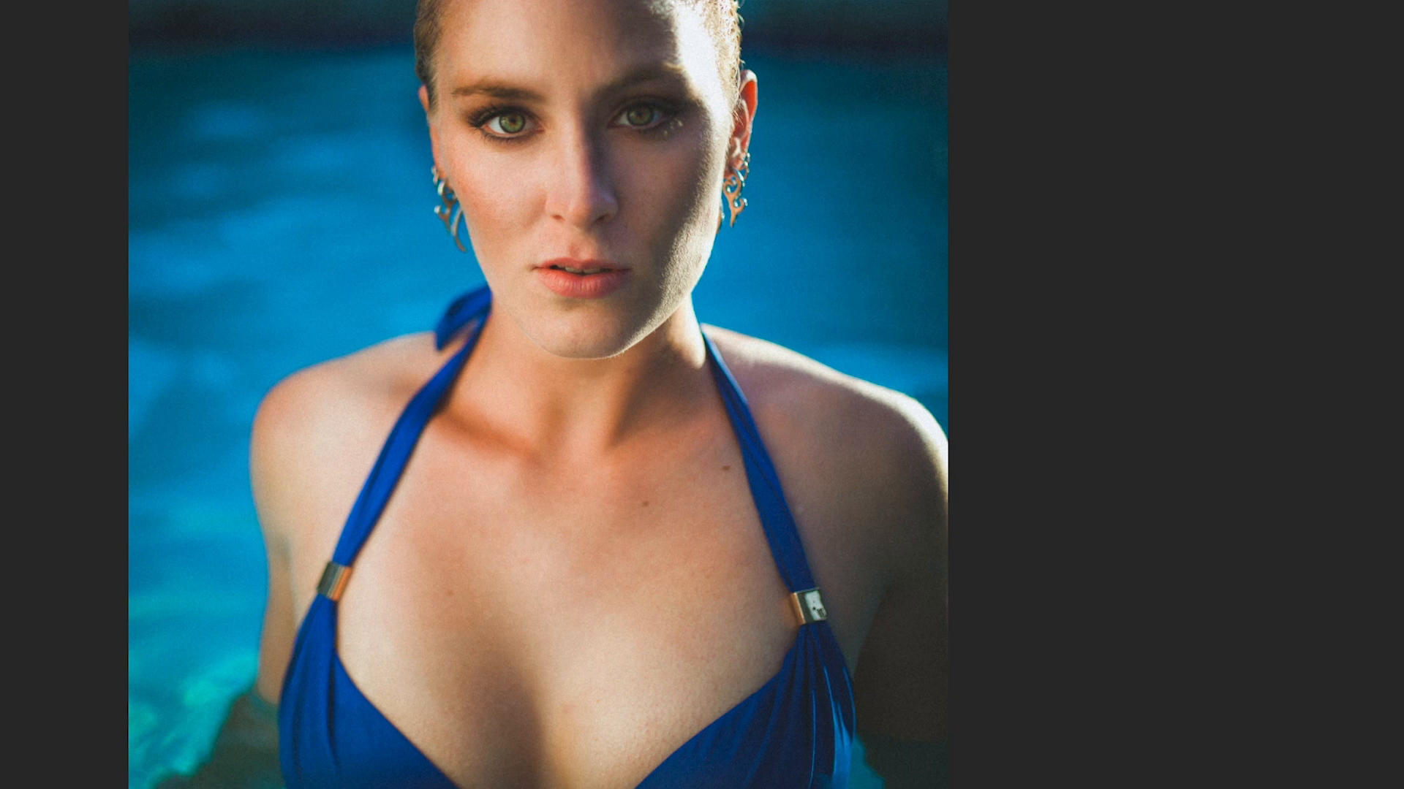
key("ctrl+z")
key("ctrl+z")
key("ctrl+z")
key("ctrl+z")
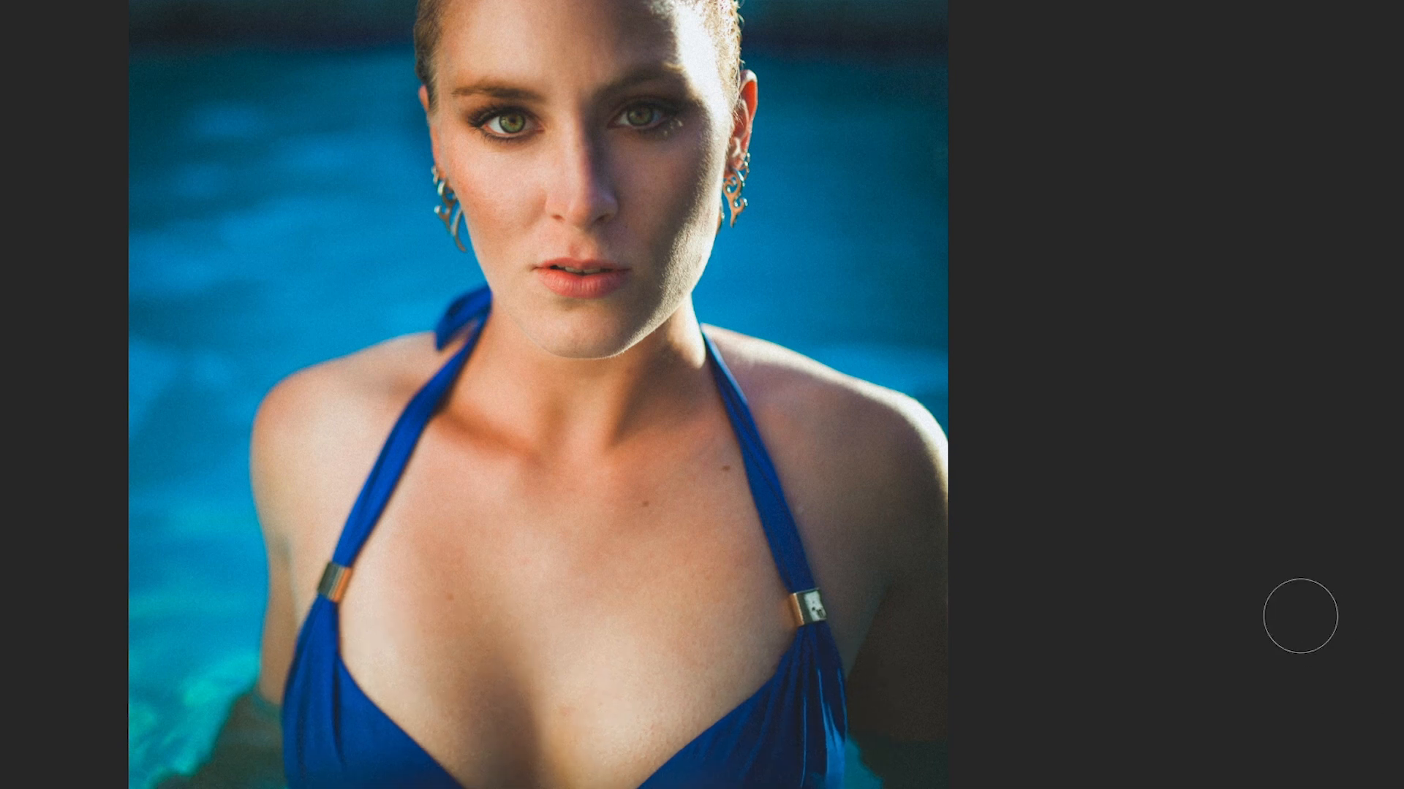
key("ctrl+z")
key("ctrl+z")
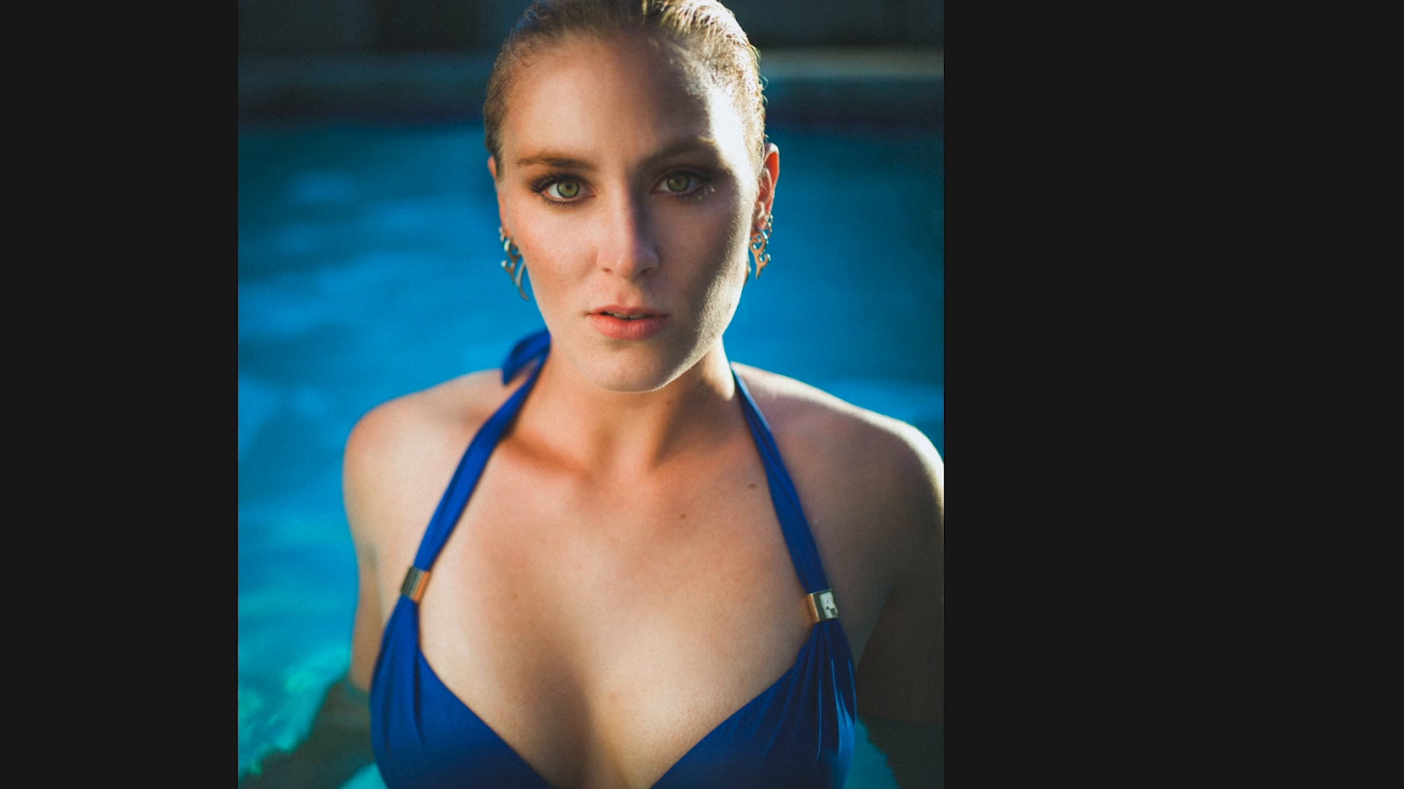
key("ctrl+z")
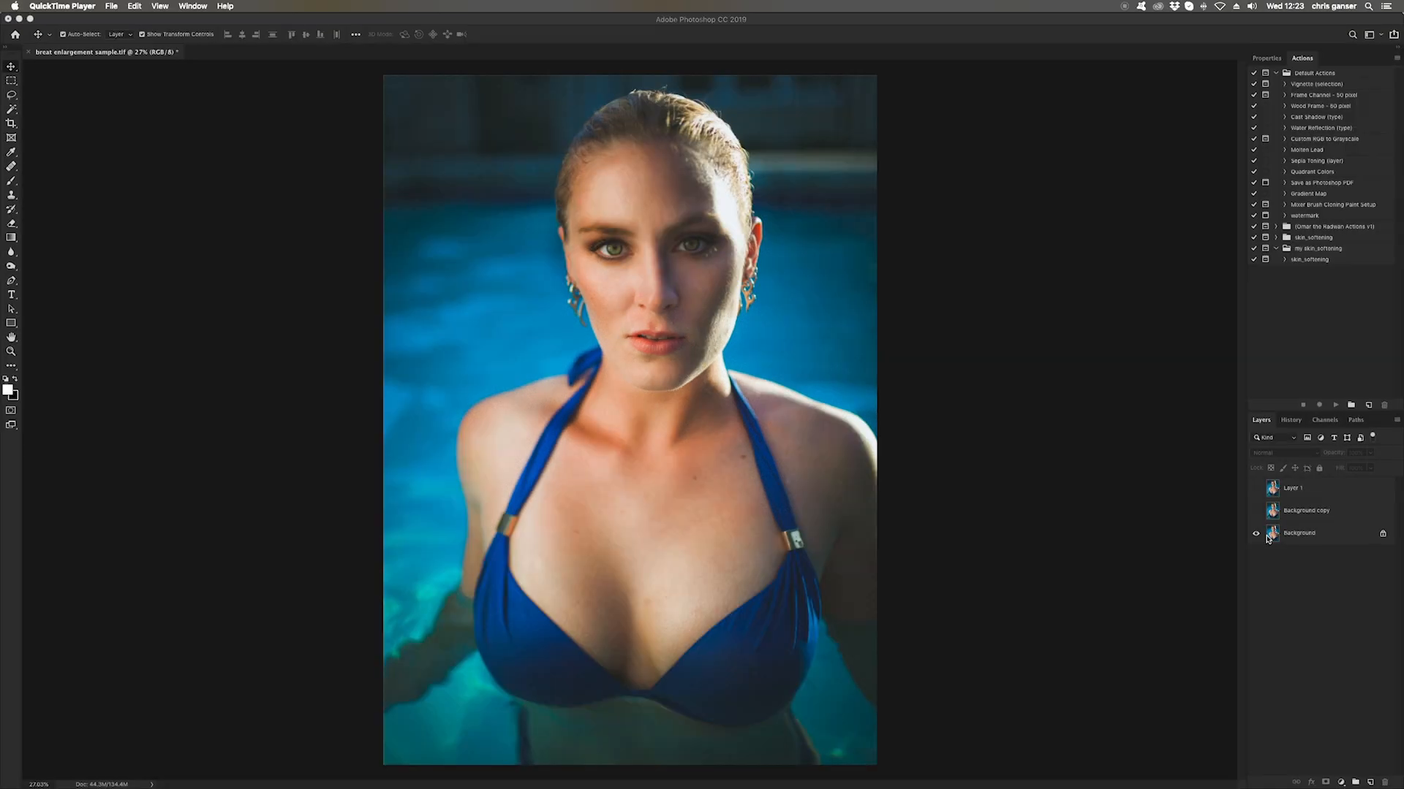
Toggle the visibility of Layer 1 and the background copy to compare the versions
left_click(1256, 513)
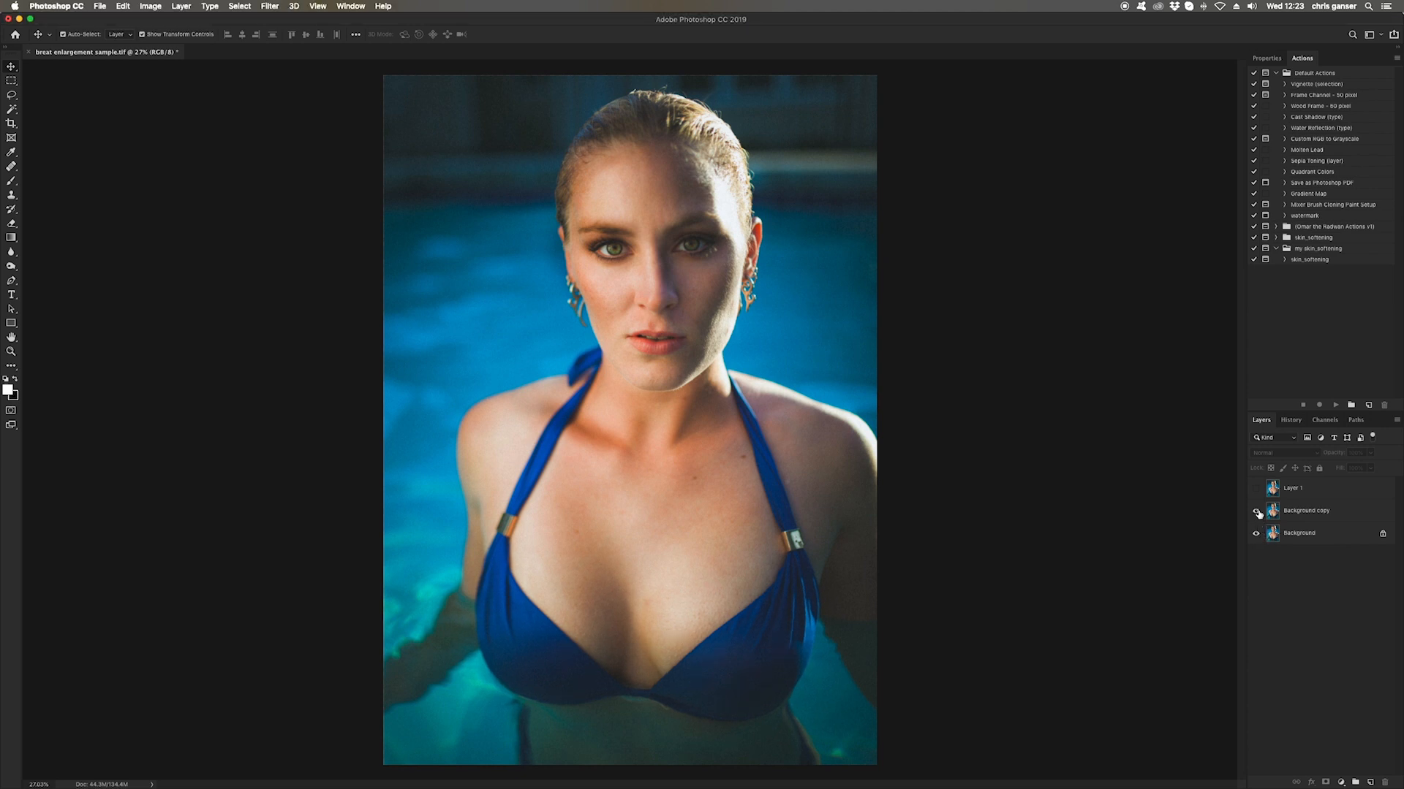
left_click(1257, 490)
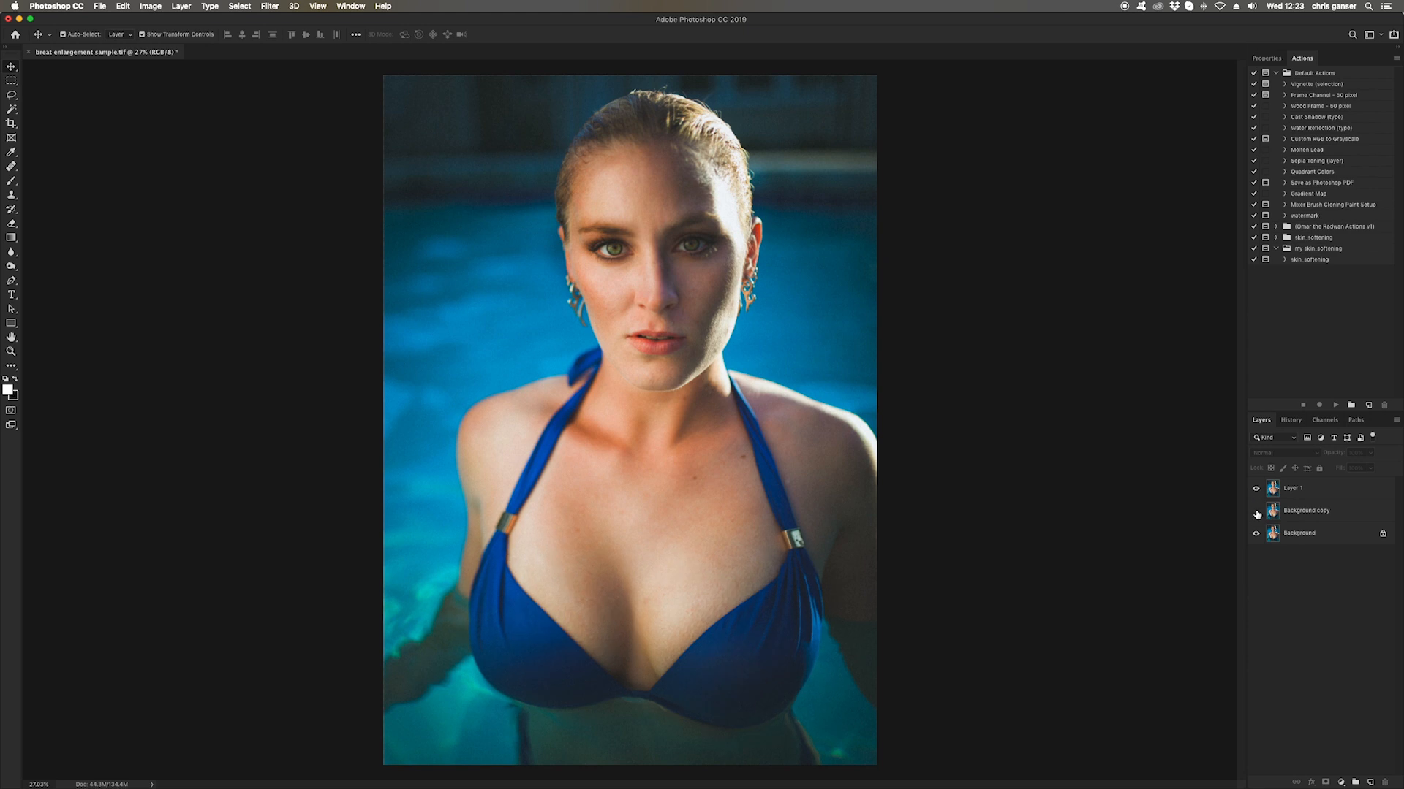
left_click(1257, 512)
left_click(1256, 491)
left_click(1256, 513)
left_click(1257, 512)
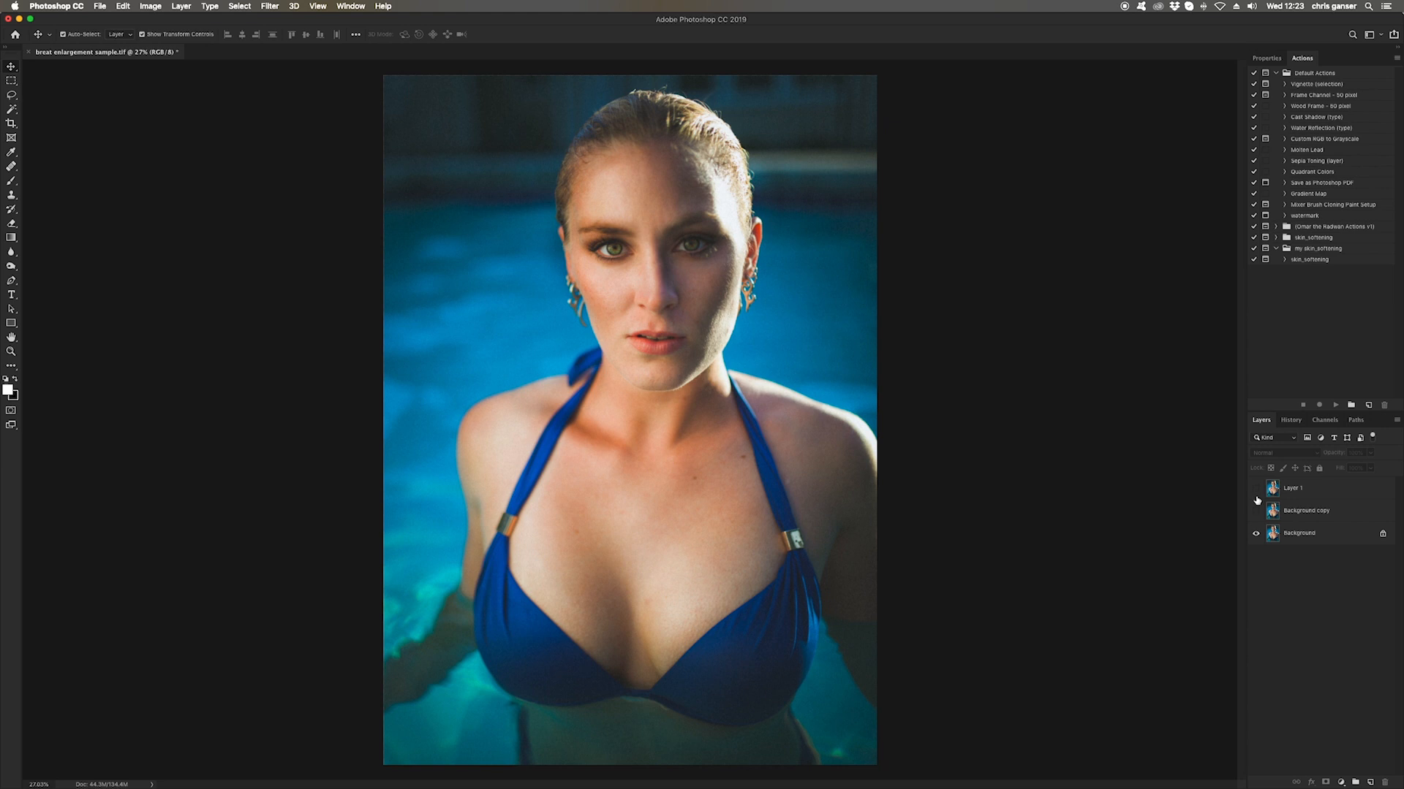
left_click(1256, 492)
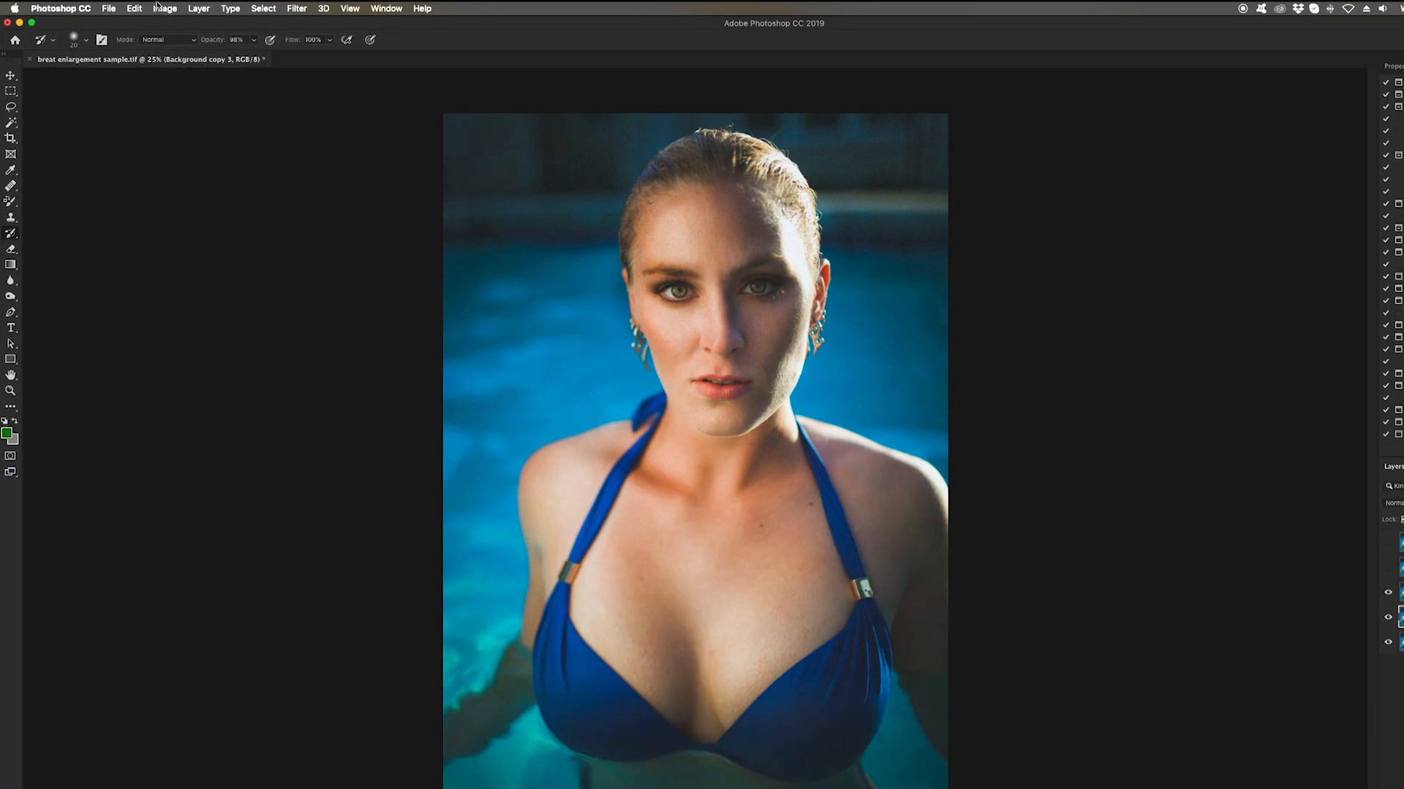
Save the document
left_click(99, 5)
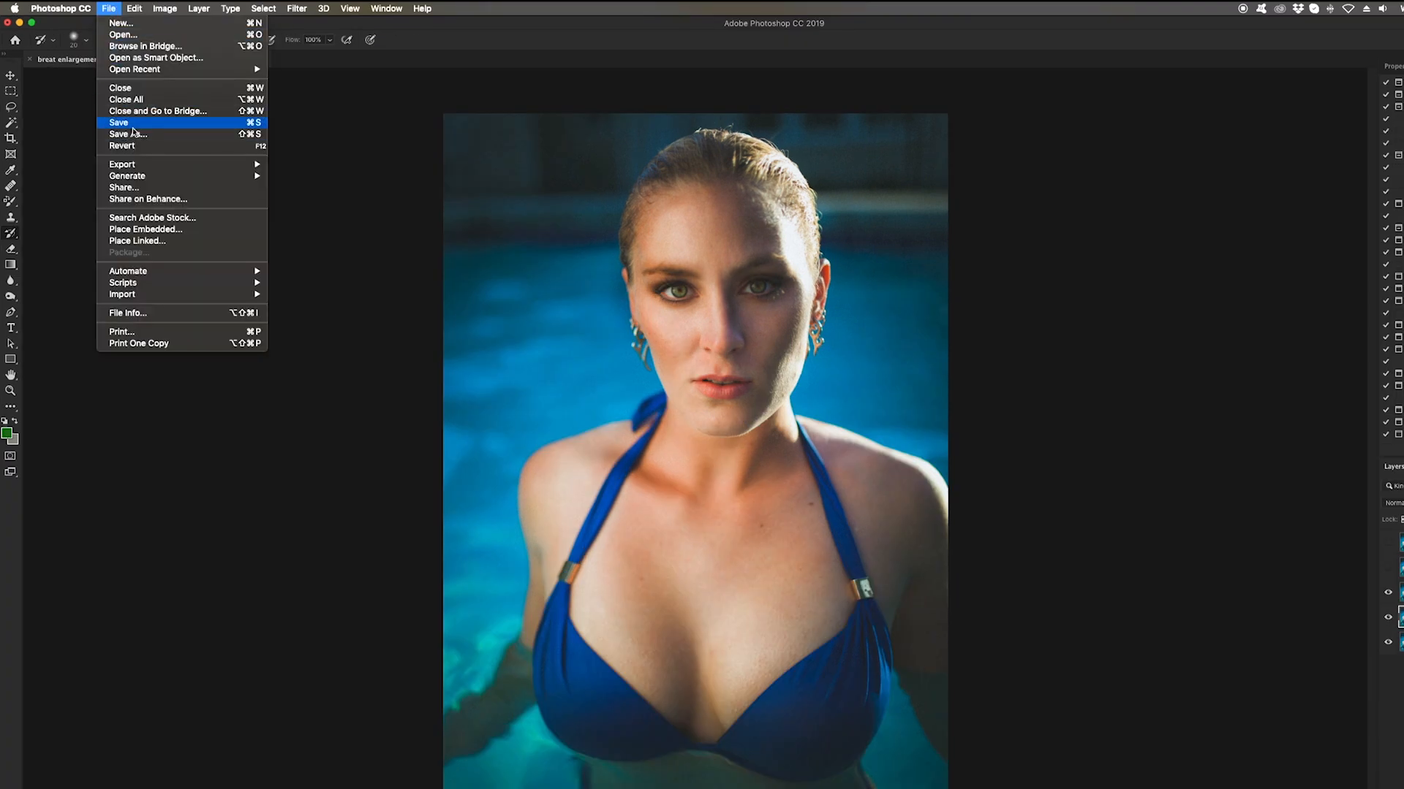
left_click(135, 123)
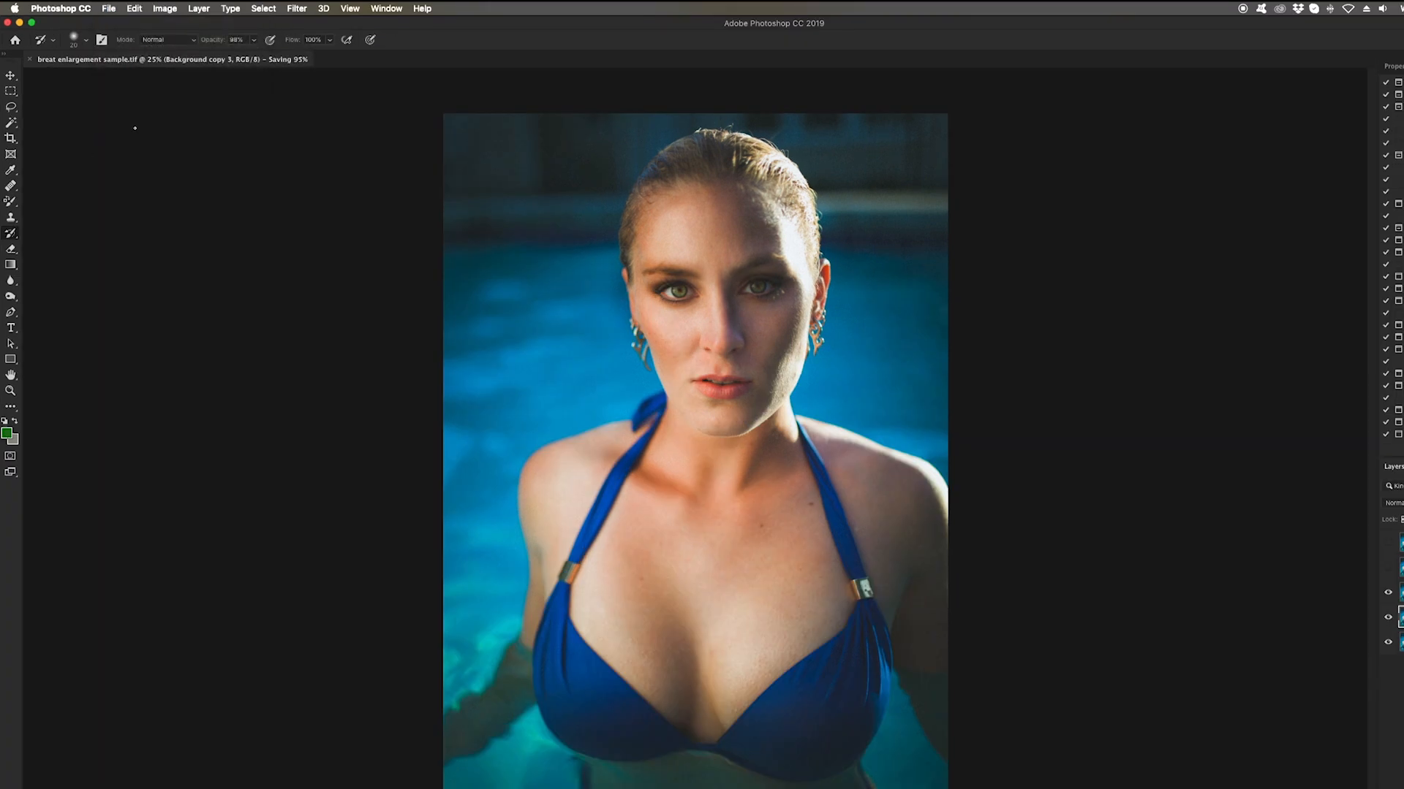